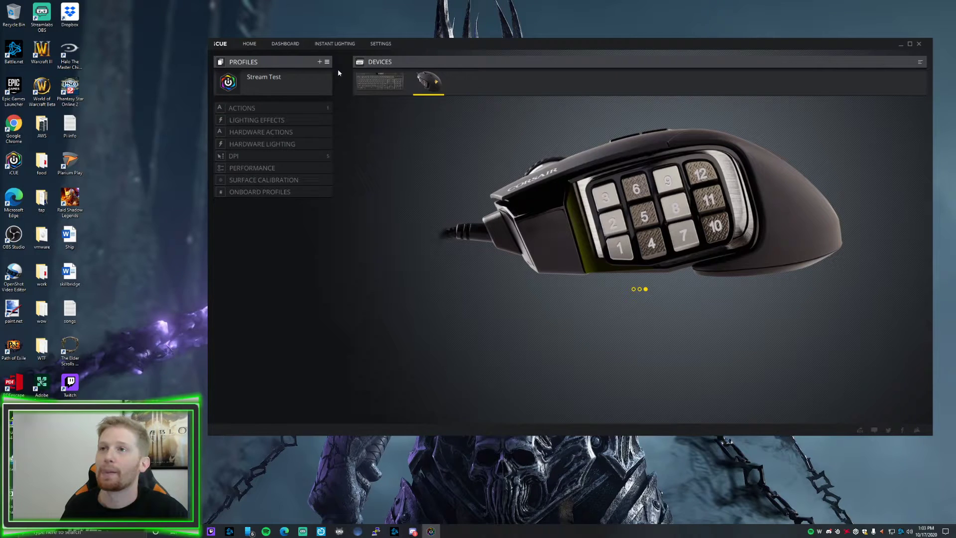
Create a new profile, rename it 'Stream Test 2', and show its empty Actions list.
click(319, 62)
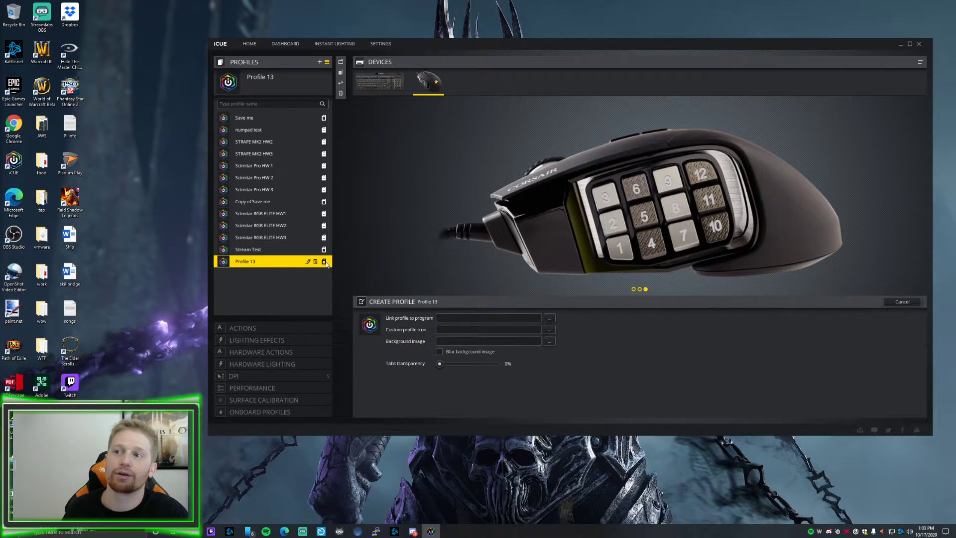
click(307, 262)
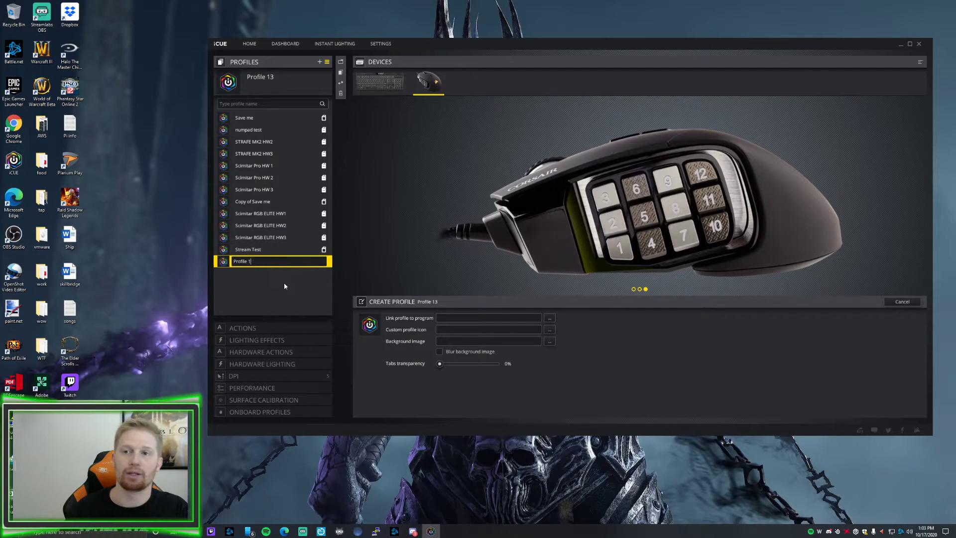
key(BackSpace)
key(BackSpace)
key(BackSpace)
key(BackSpace)
key(BackSpace)
key(BackSpace)
key(BackSpace)
key(BackSpace)
key(BackSpace)
text(Stre)
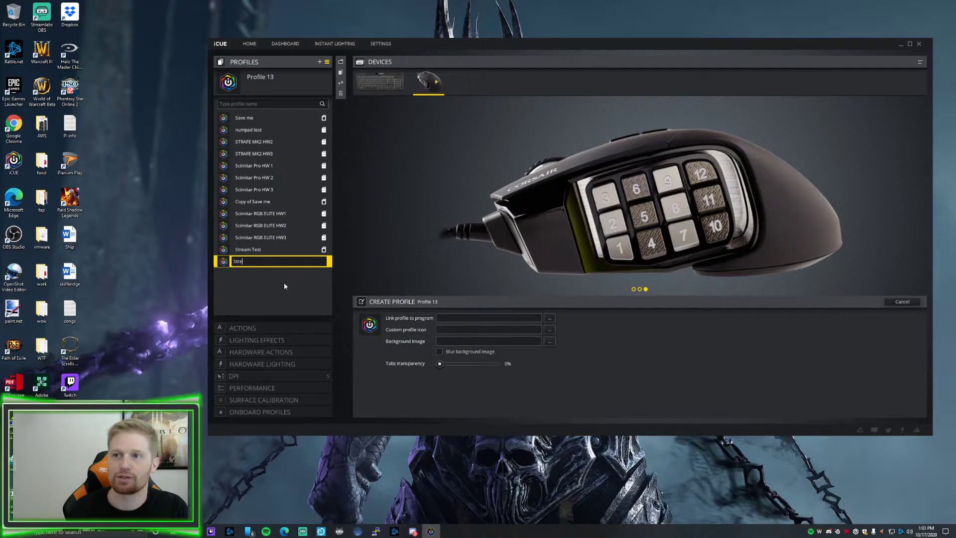
text(am Test 2)
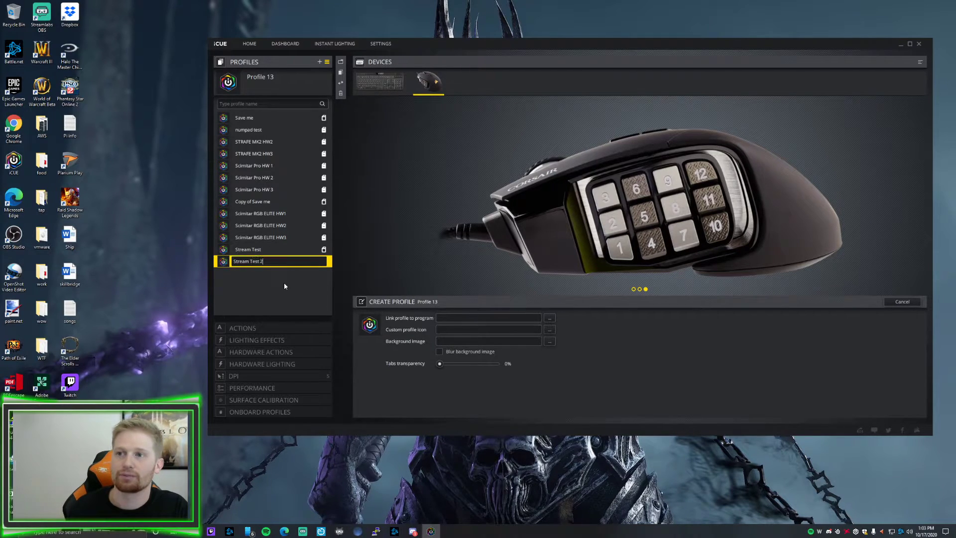
key(Return)
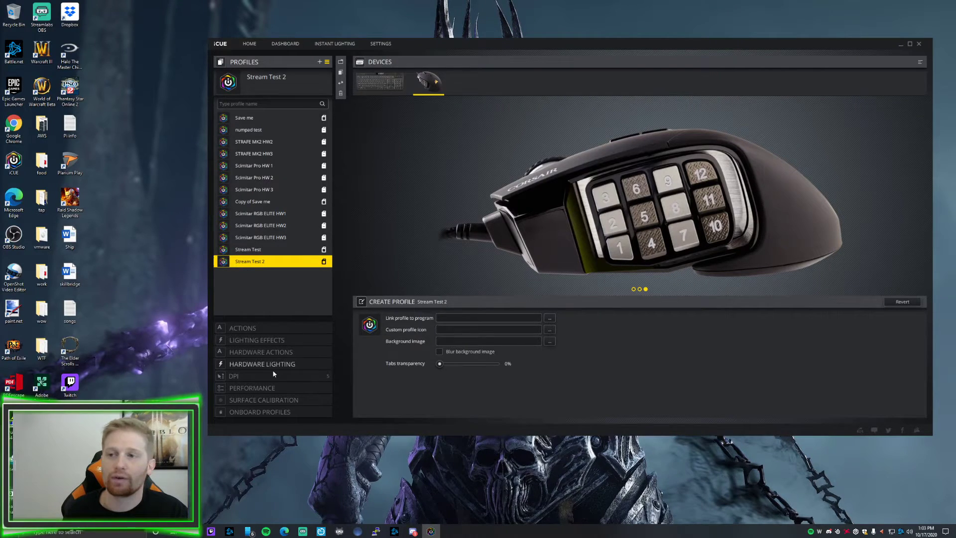
click(242, 328)
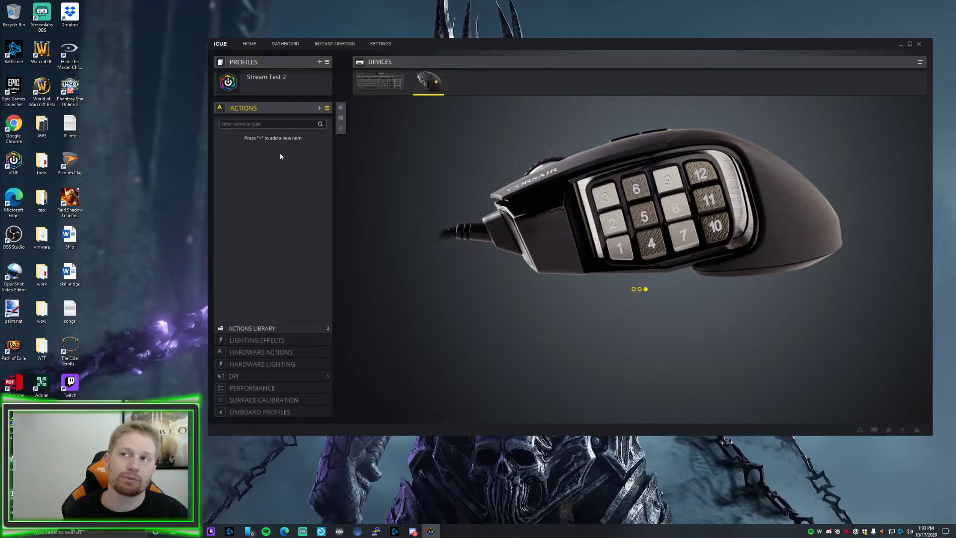
Switch to the Stream Test profile and show its actions, including Numeric keypad 1 on G1.
click(264, 64)
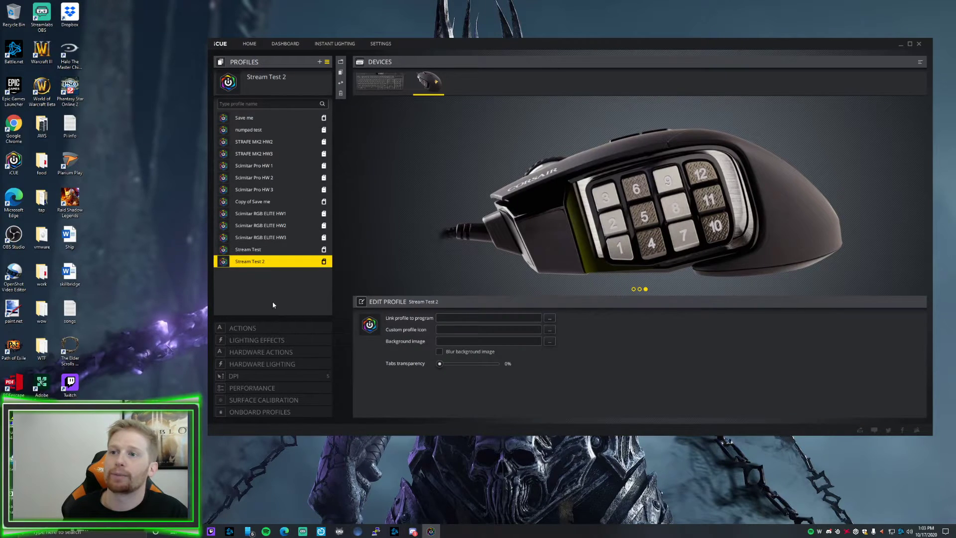
click(248, 249)
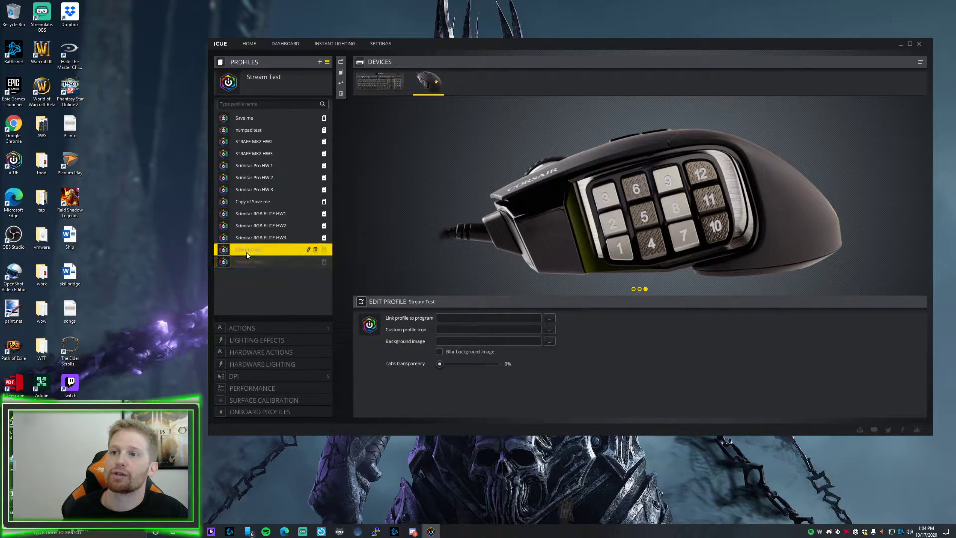
click(243, 327)
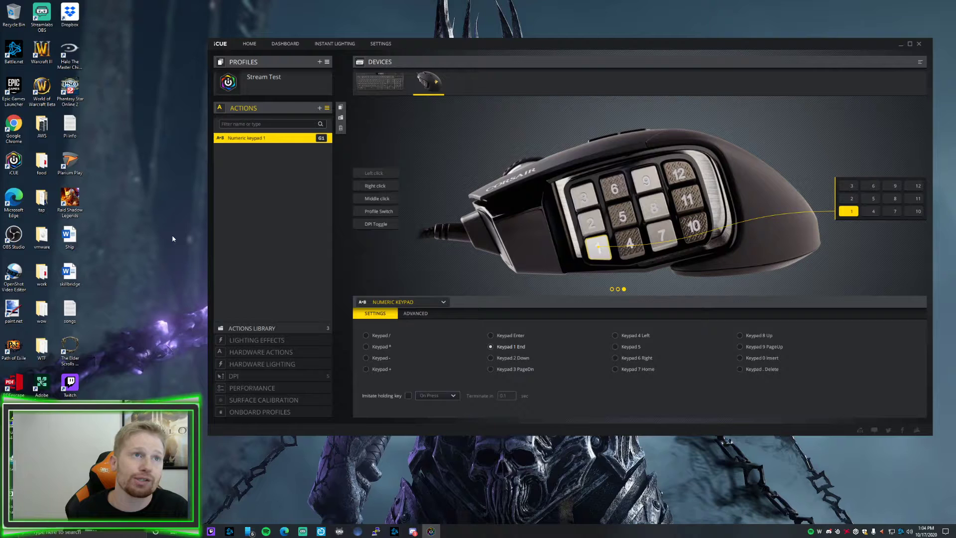
Add a numeric keypad remap sending Keypad 2 Down and assign it to side button 2 (G2).
click(319, 108)
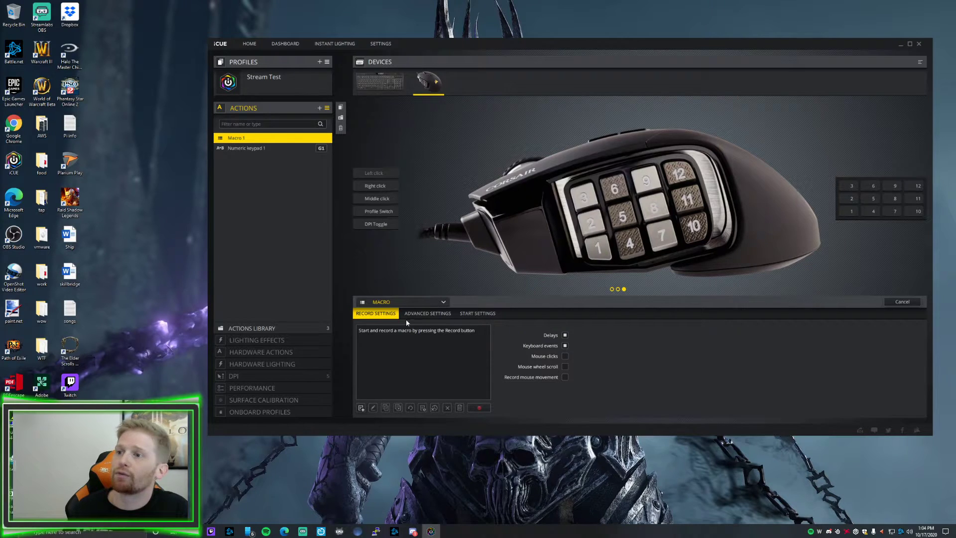
click(425, 302)
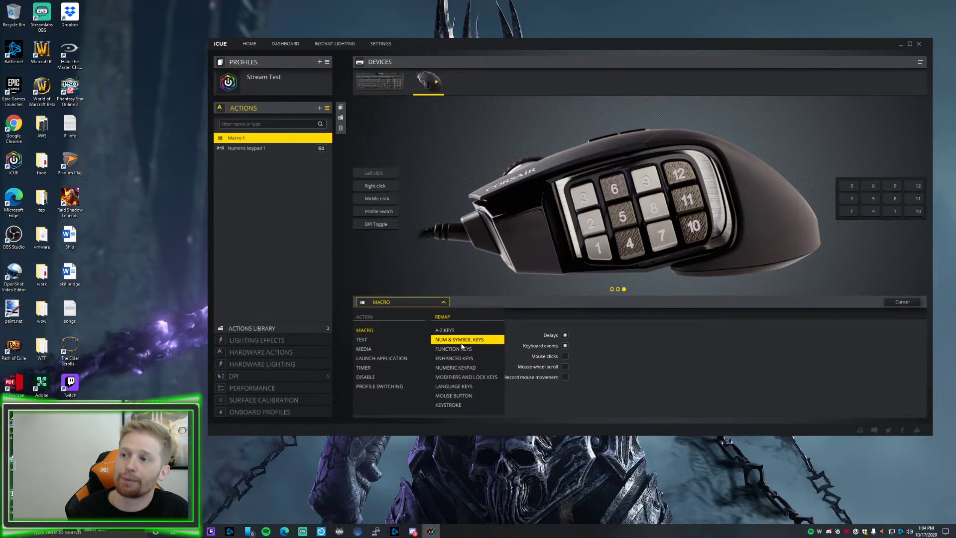
click(458, 370)
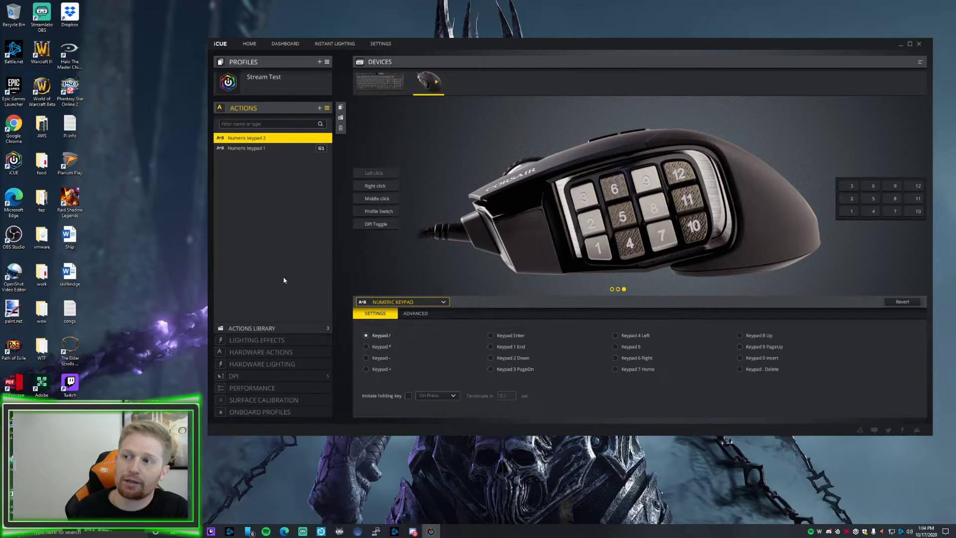
click(490, 357)
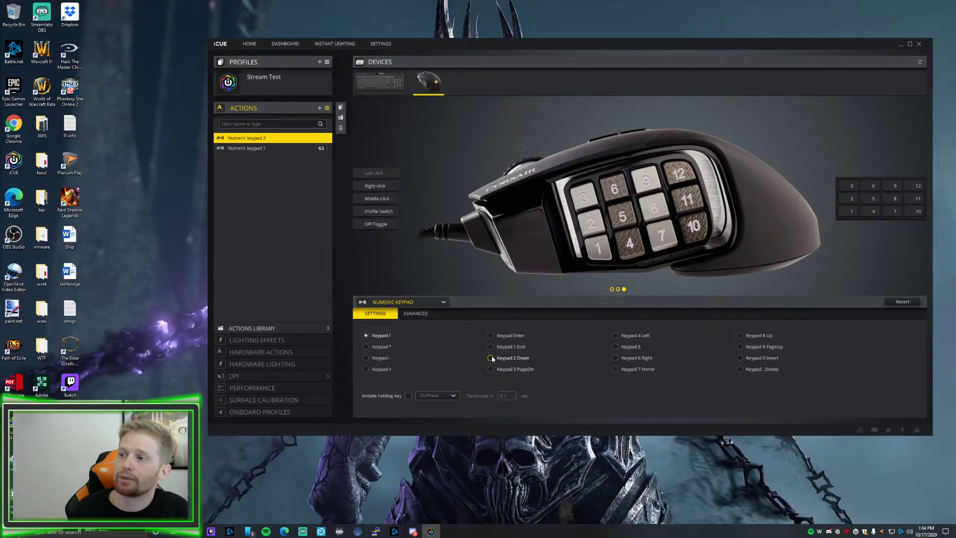
click(587, 224)
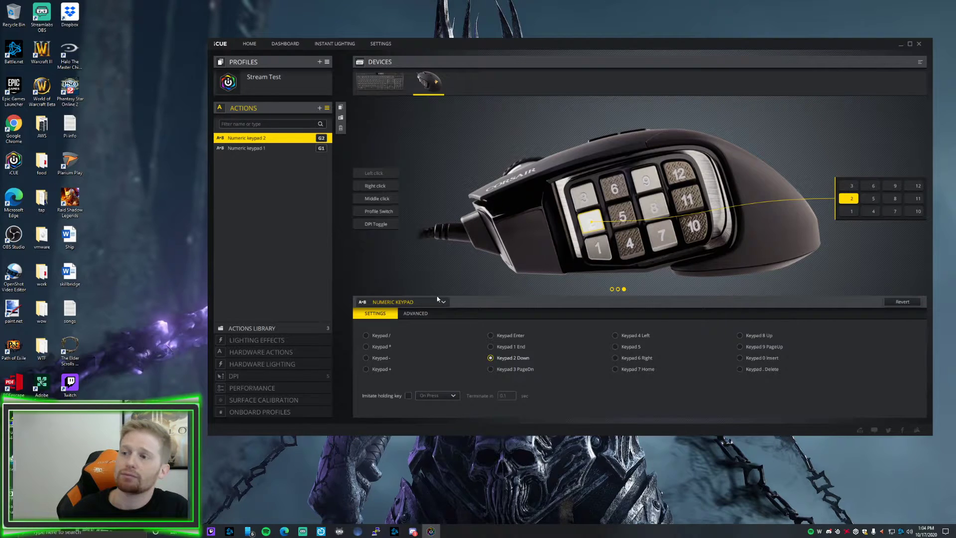
Add numeric keypad remaps: Keypad 3 PageDn on side button 3 and Keypad 4 Left on side button 4.
click(320, 108)
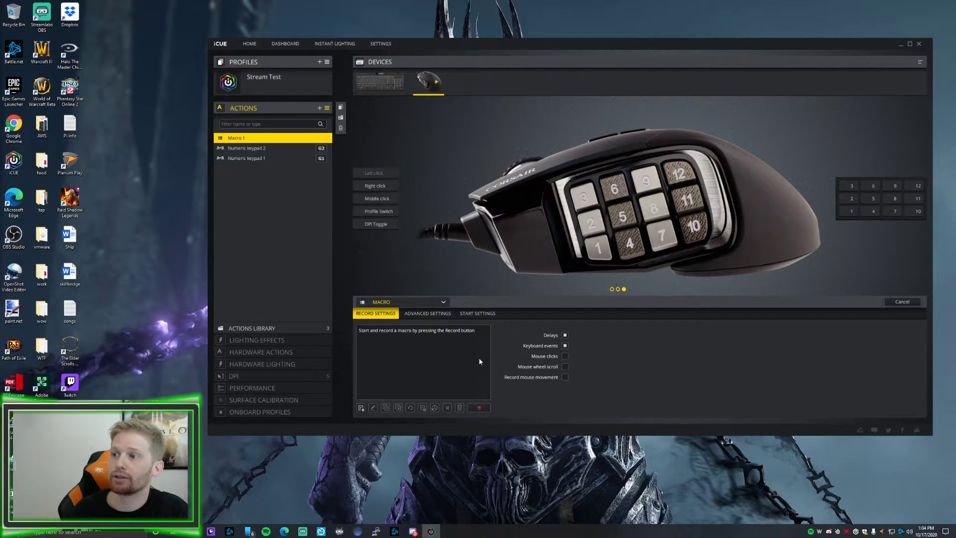
click(409, 300)
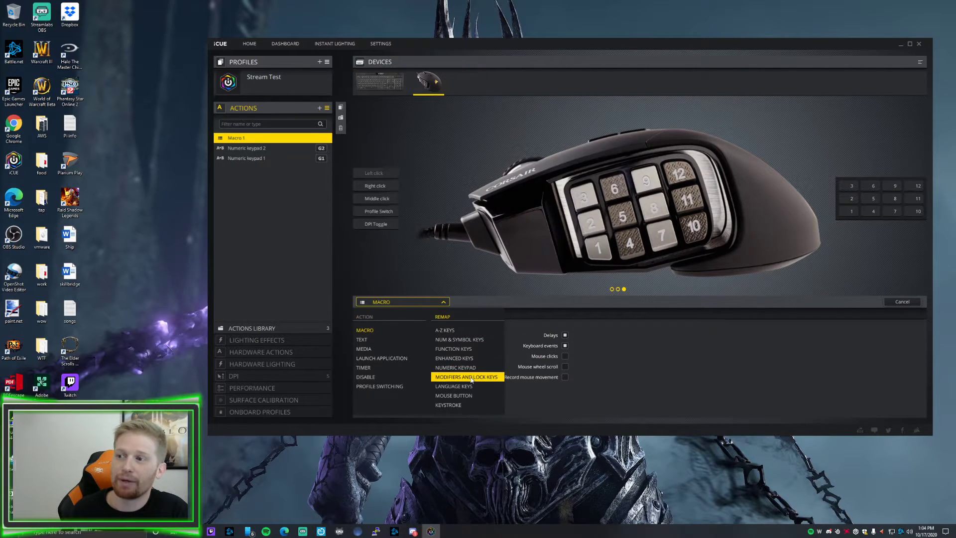
click(447, 366)
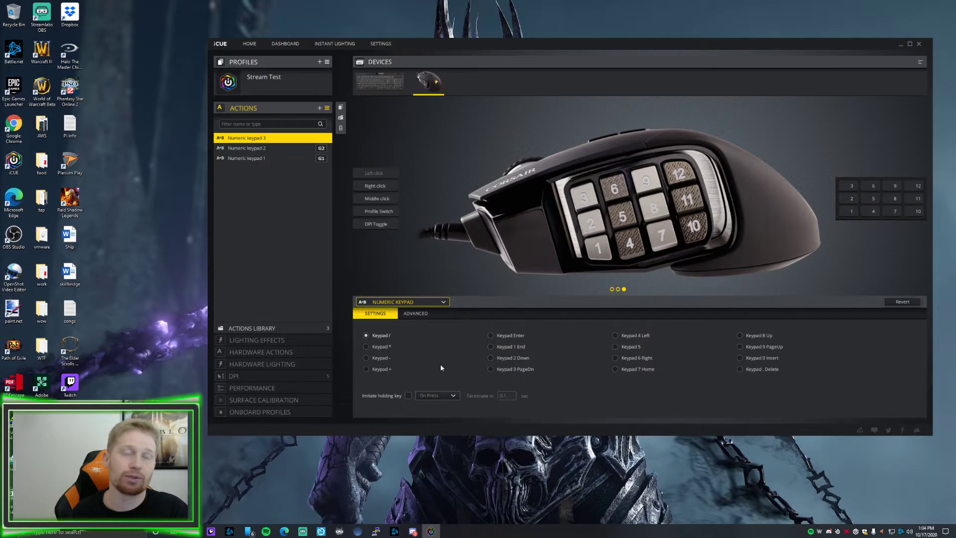
click(512, 371)
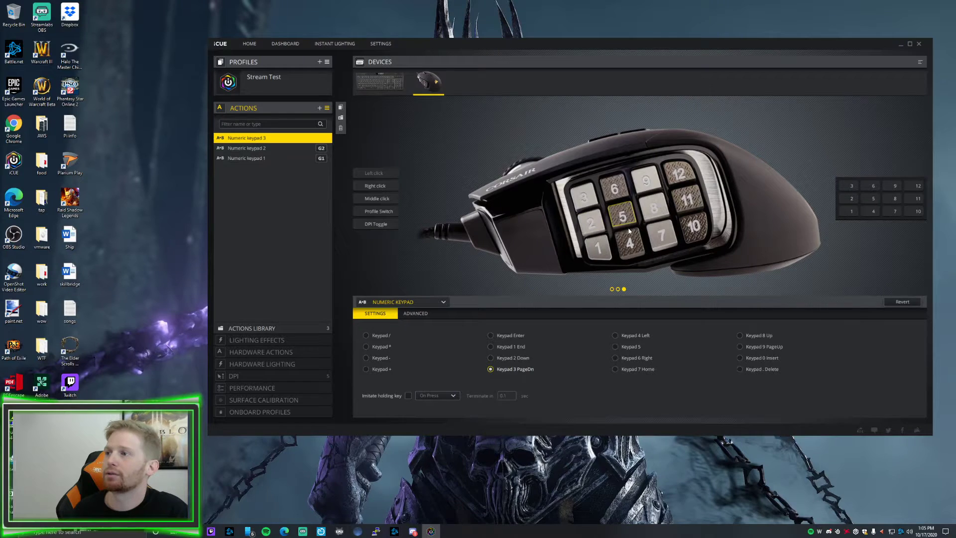
click(594, 202)
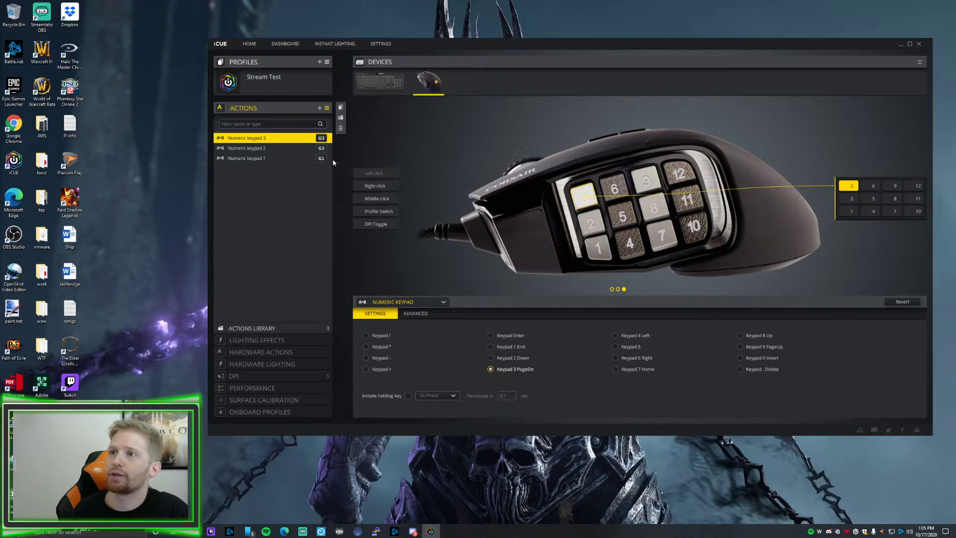
click(320, 111)
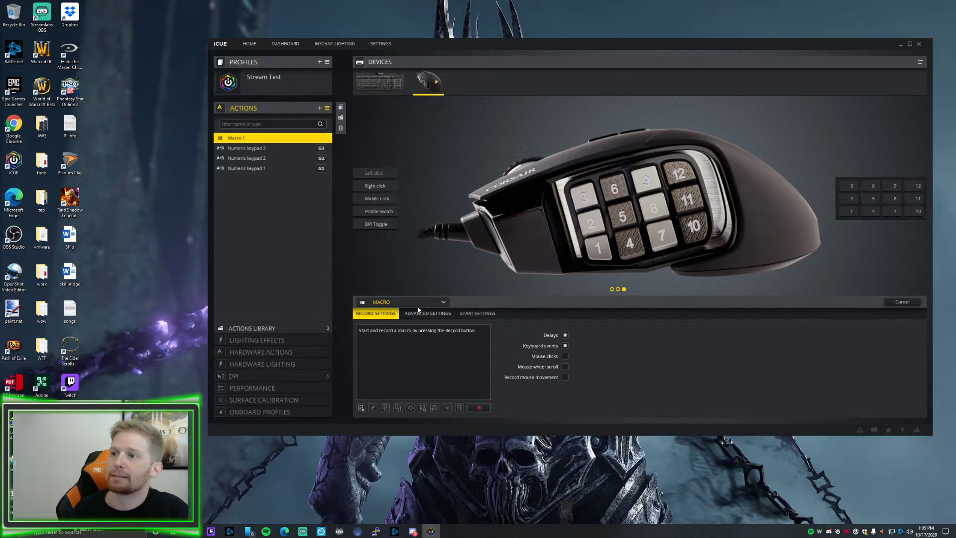
click(391, 302)
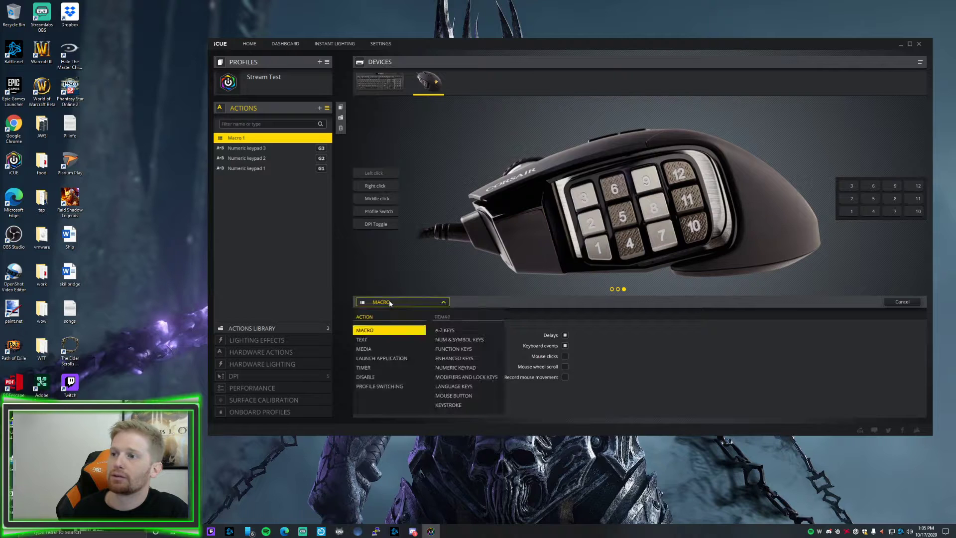
click(456, 367)
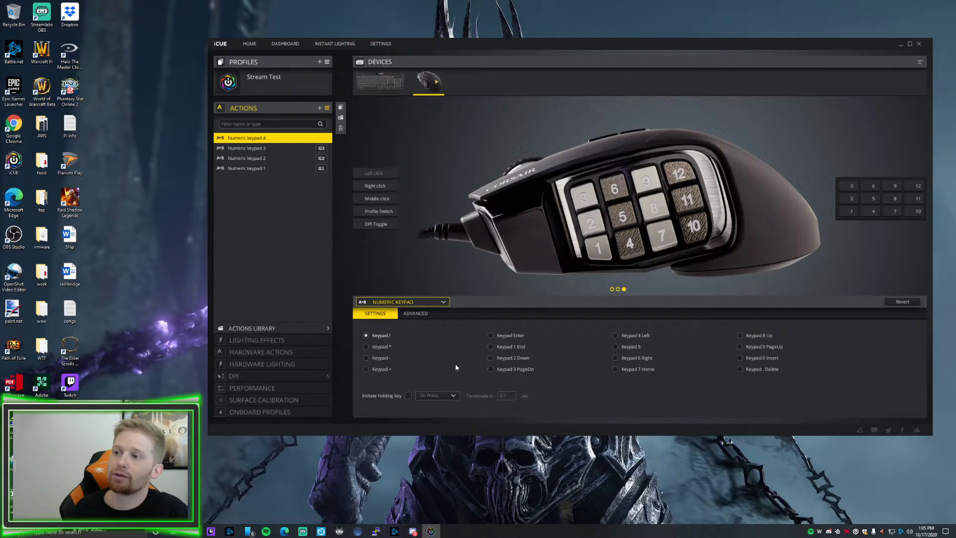
click(618, 336)
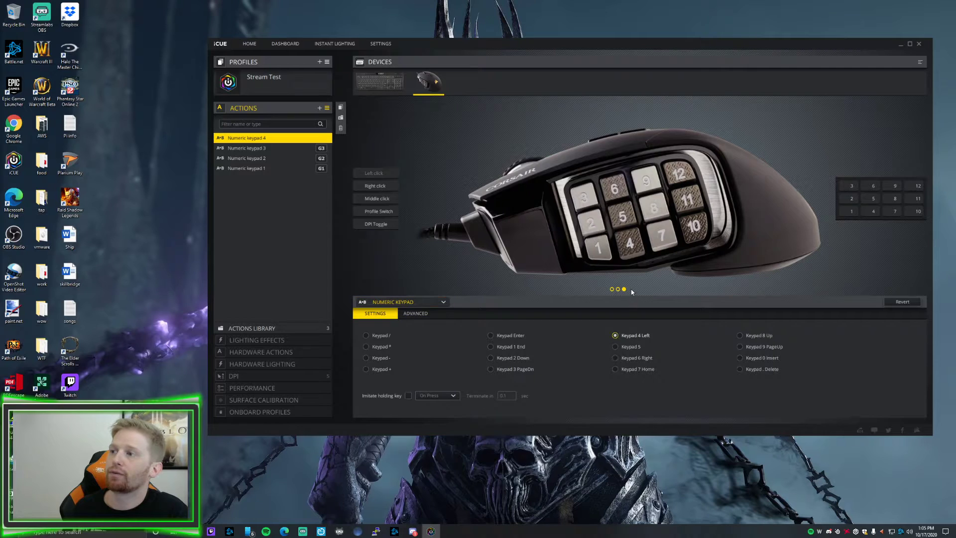
click(627, 246)
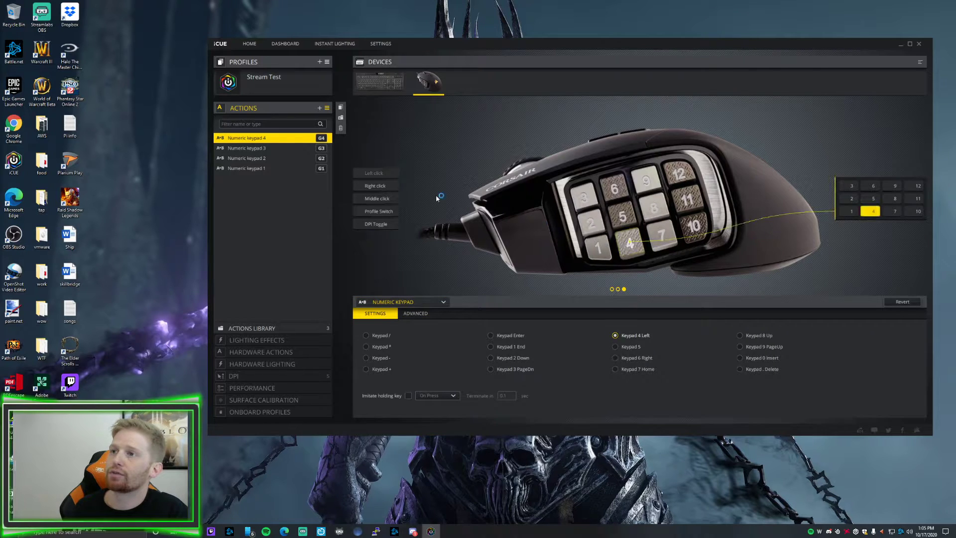
Add numeric keypad remaps: Keypad 5 on side button 5 and Keypad 6 Right on side button 6.
click(319, 108)
click(430, 300)
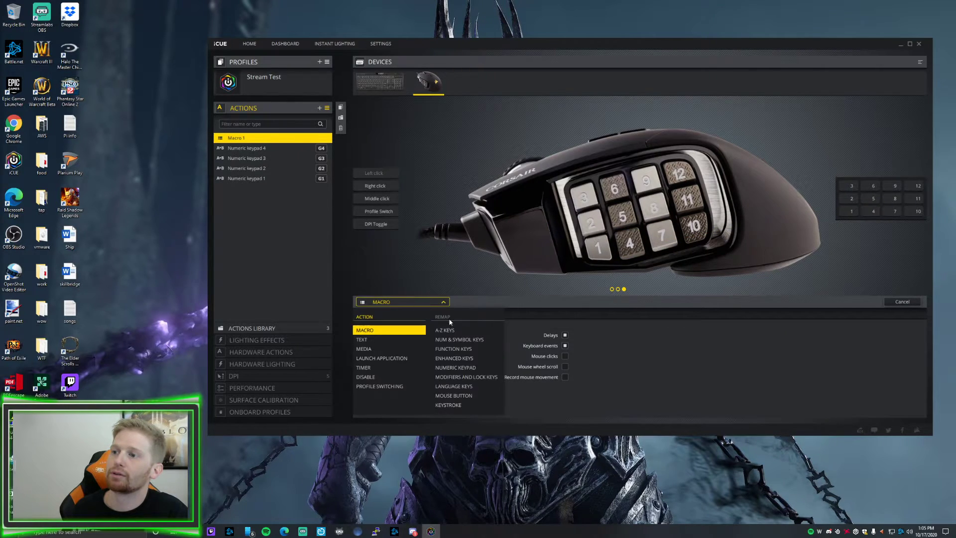
click(466, 357)
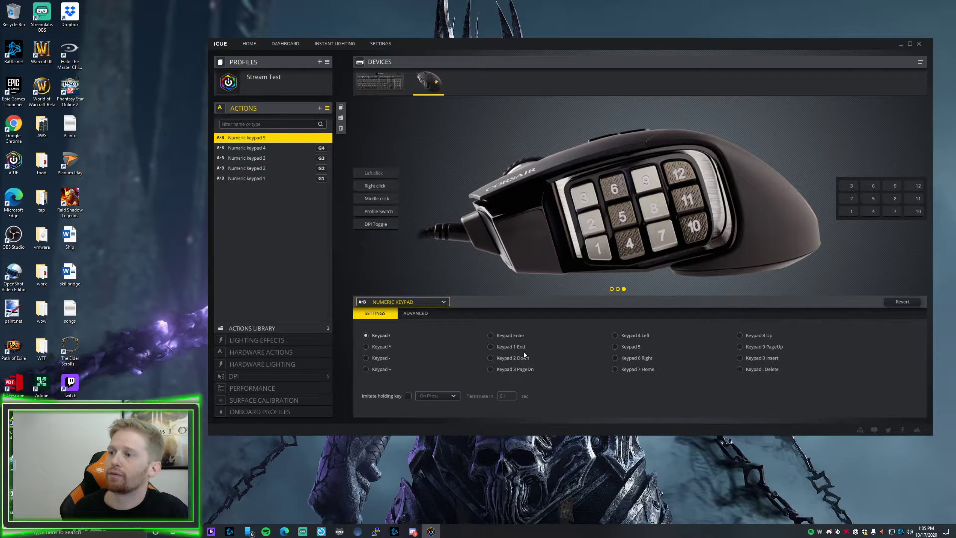
click(630, 347)
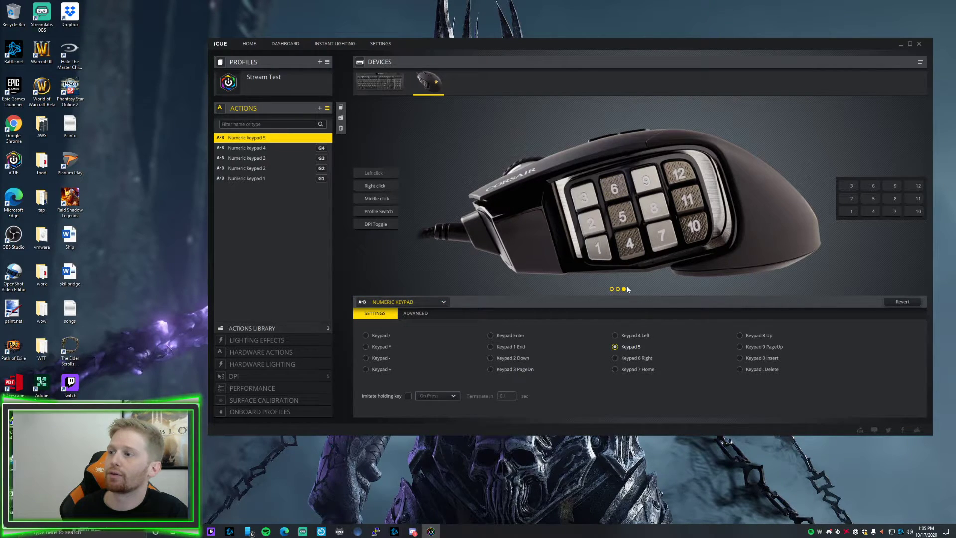
click(621, 209)
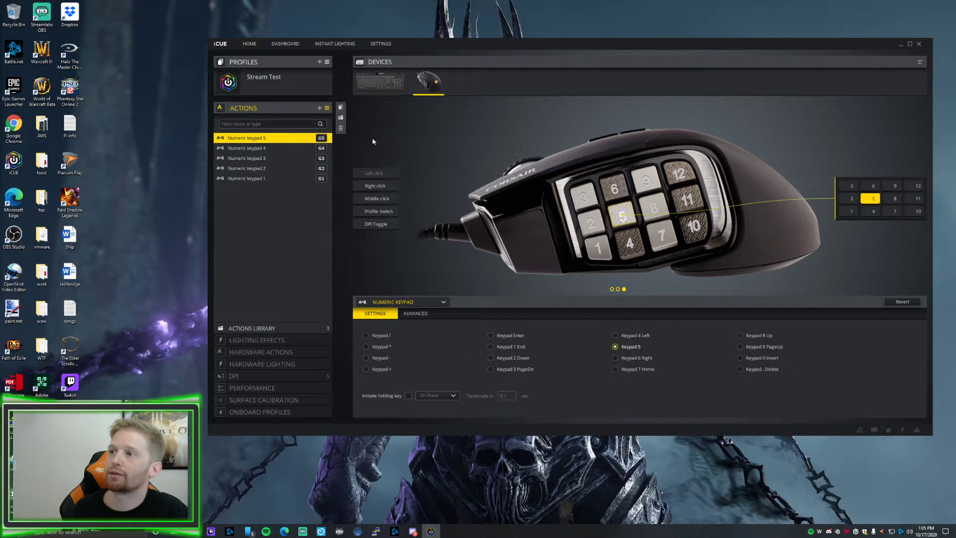
click(319, 108)
click(423, 303)
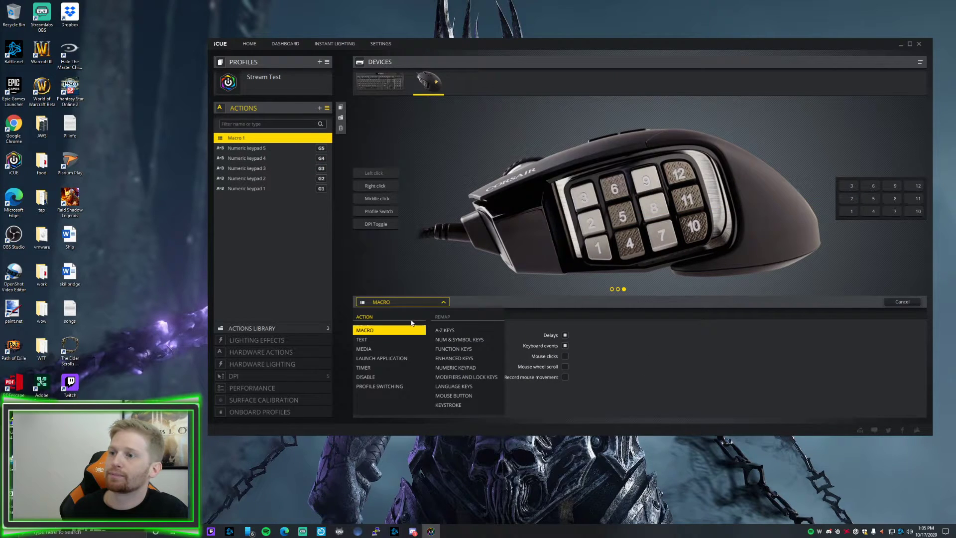
click(455, 367)
click(626, 357)
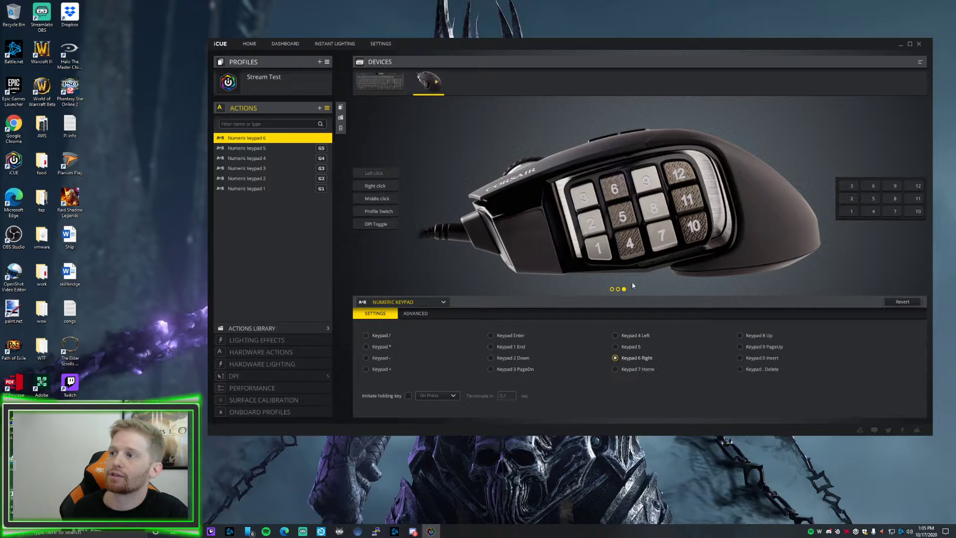
click(614, 188)
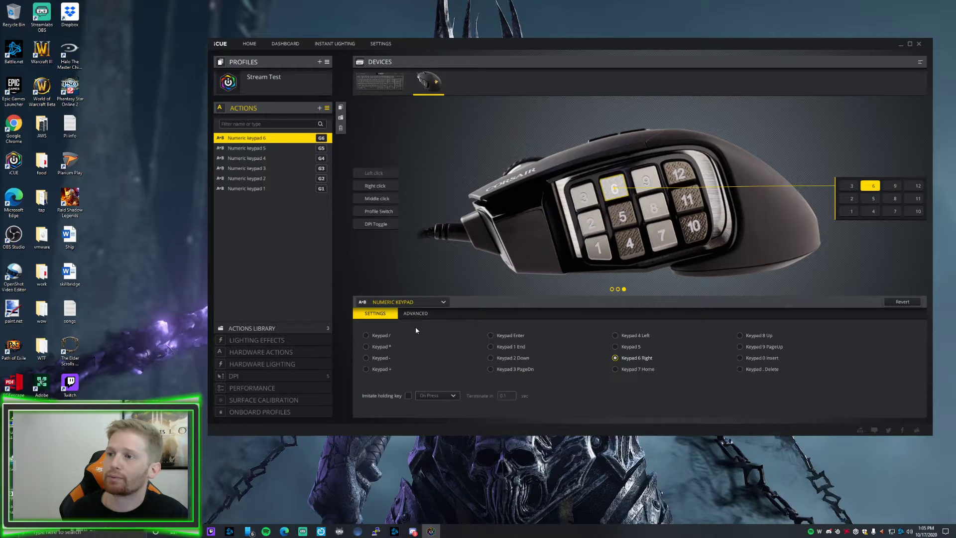
Add a numeric keypad action sending Keypad - and assign it to side button 11 (G11).
click(314, 105)
click(318, 108)
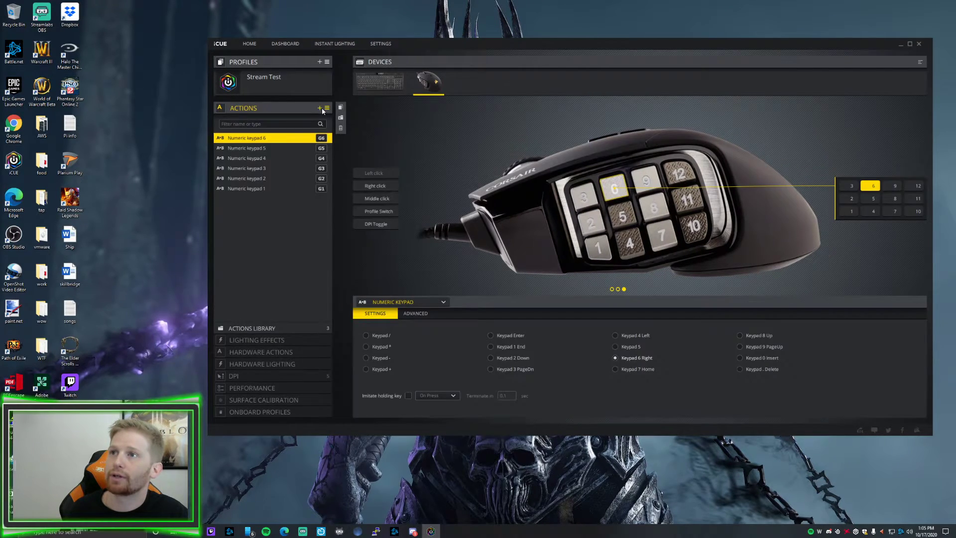
click(320, 108)
click(424, 301)
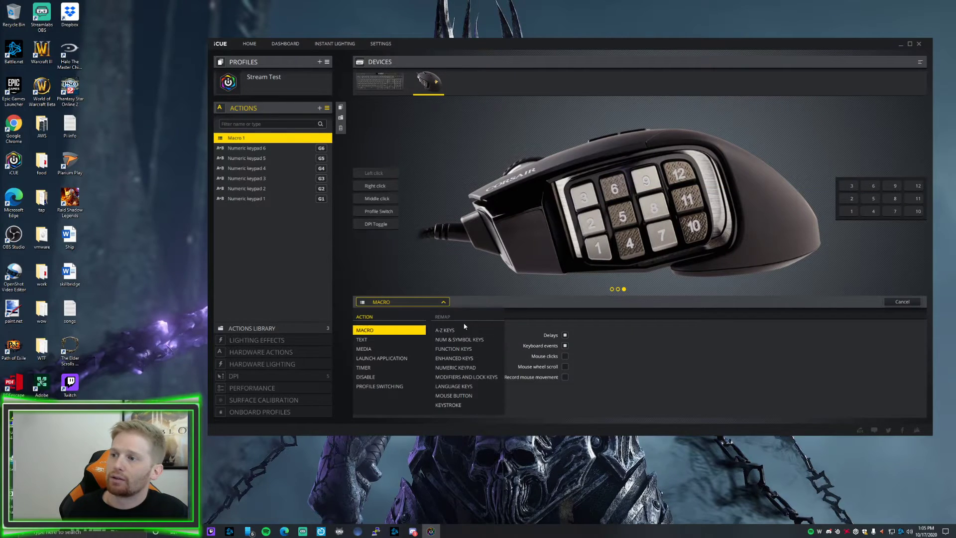
click(463, 367)
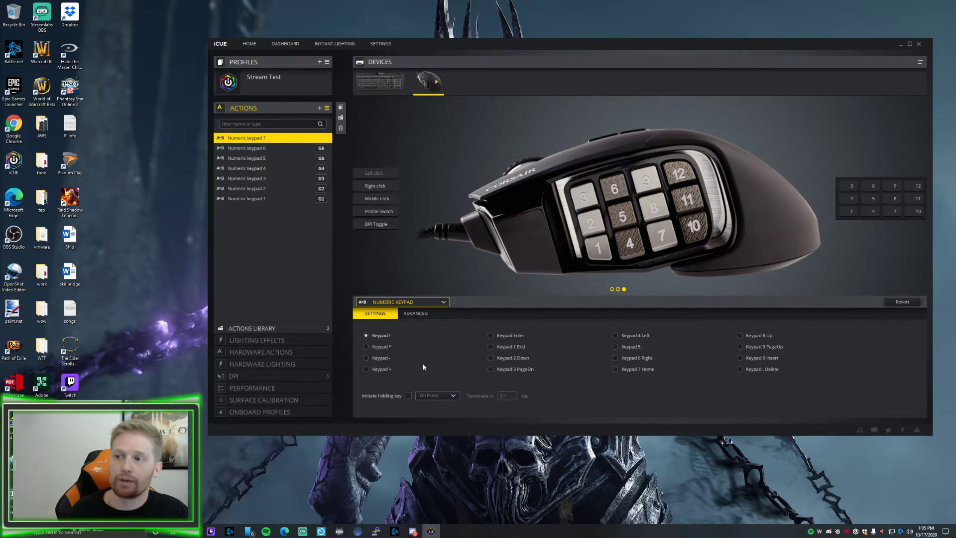
click(381, 358)
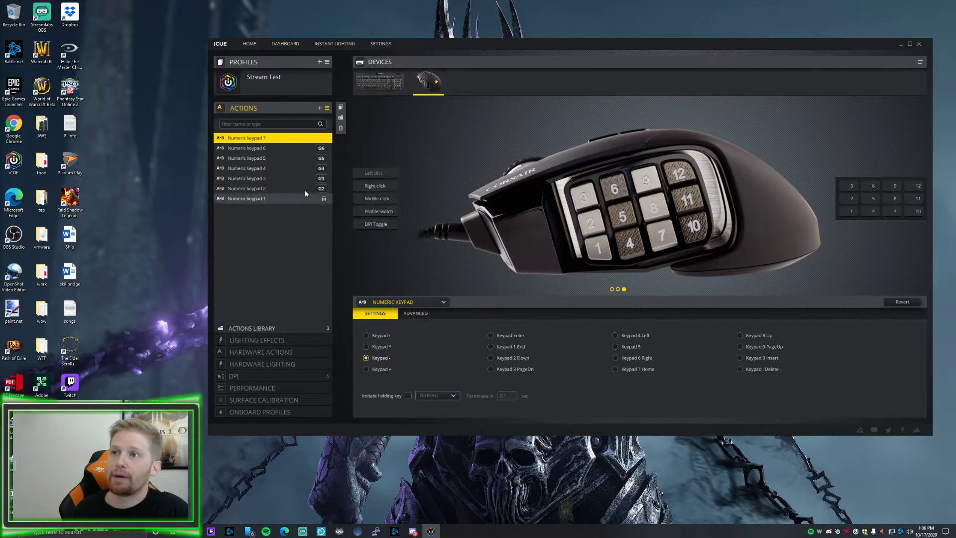
click(691, 195)
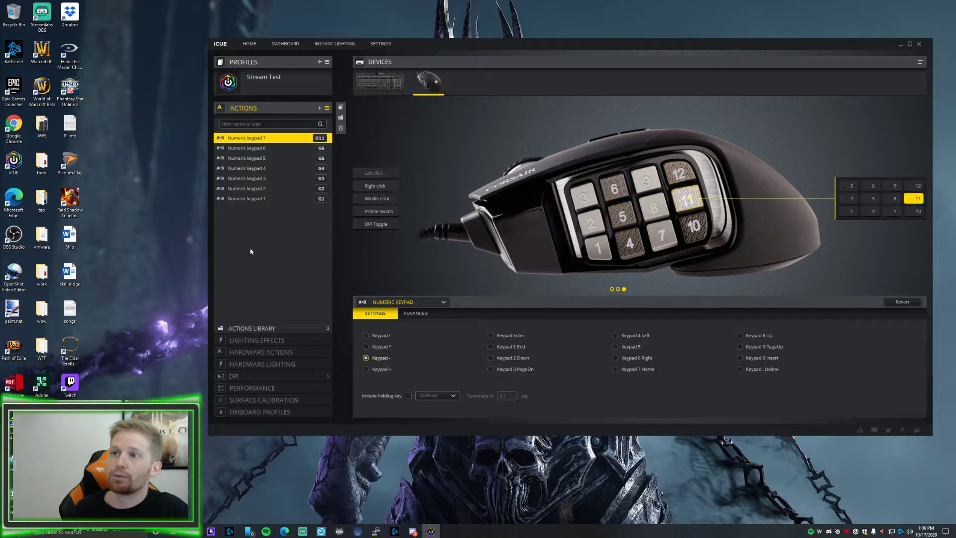
Add a numeric keypad action sending Keypad + and assign it to side button 12 (G12).
click(319, 109)
click(409, 300)
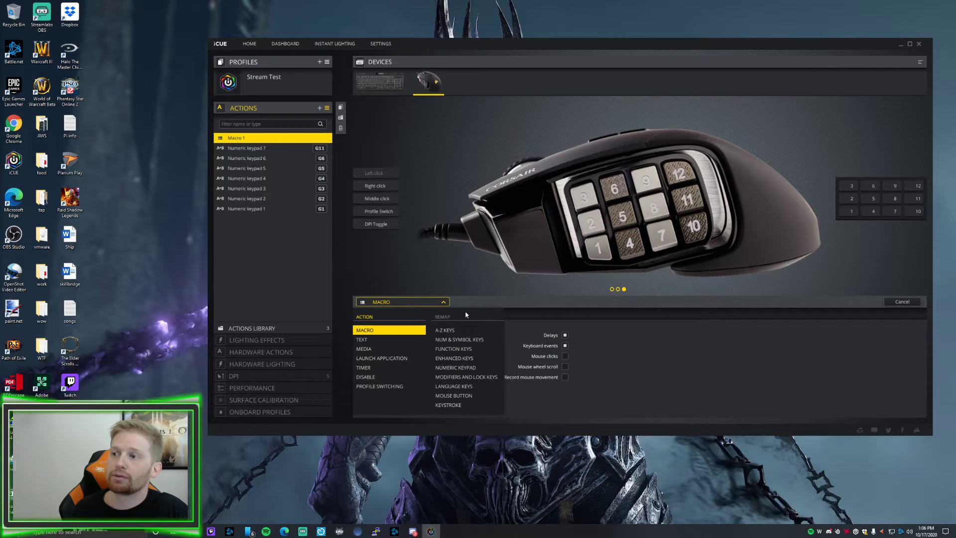
click(463, 356)
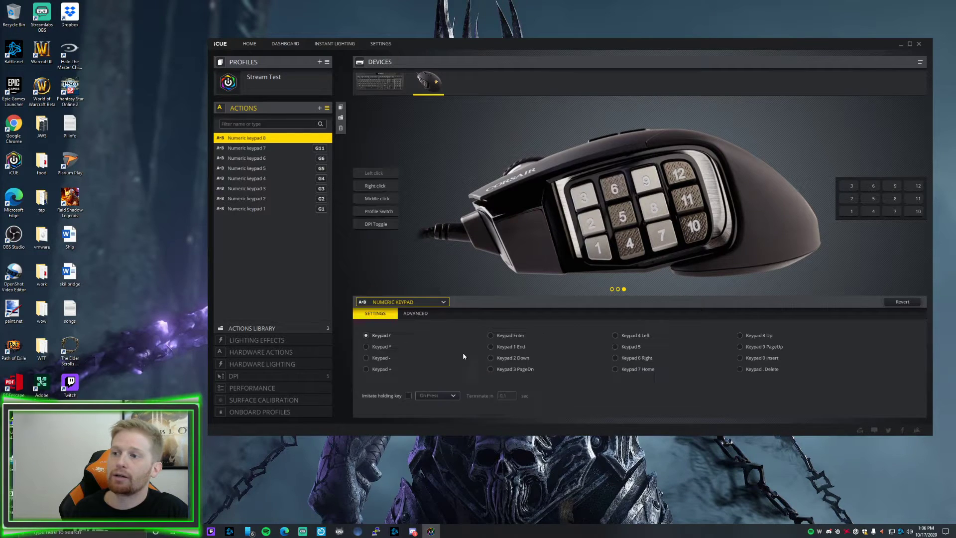
click(381, 369)
click(678, 174)
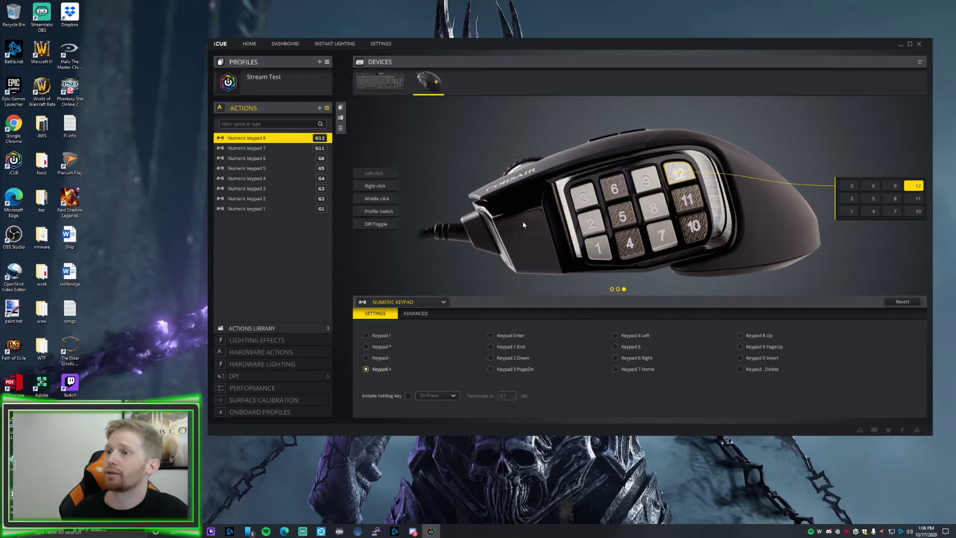
Rotate the mouse picture to its top view to expose the top buttons.
click(618, 289)
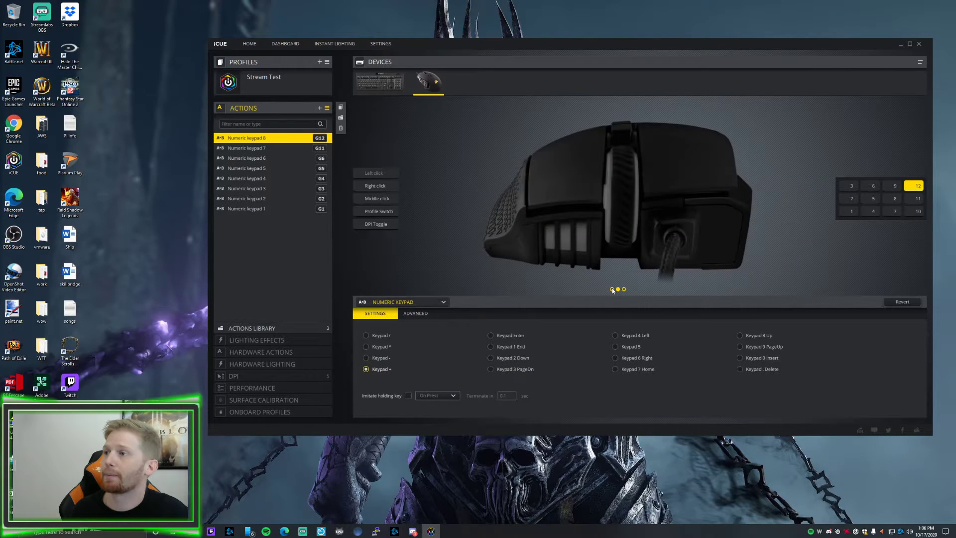
click(612, 289)
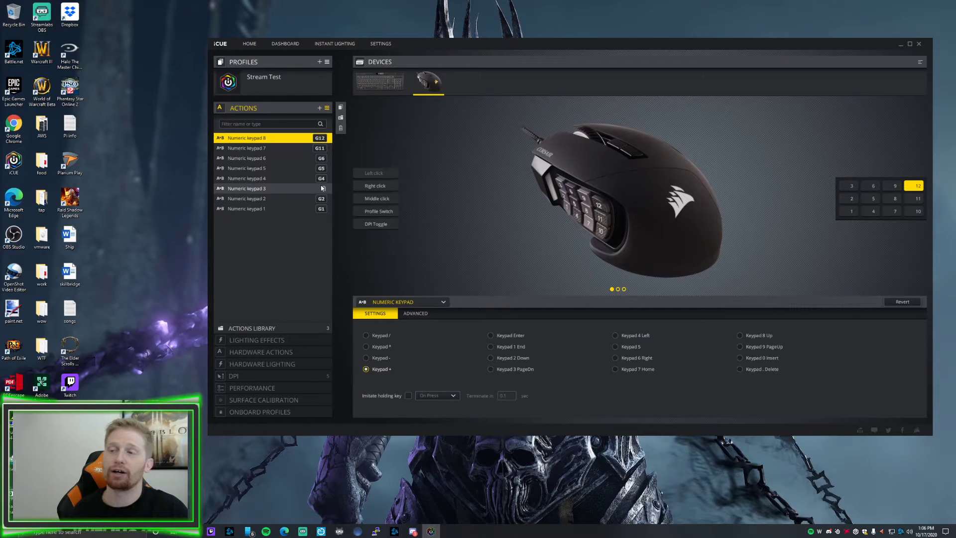
Add an action on the DPI Toggle button remapping it to Back Button.
click(319, 108)
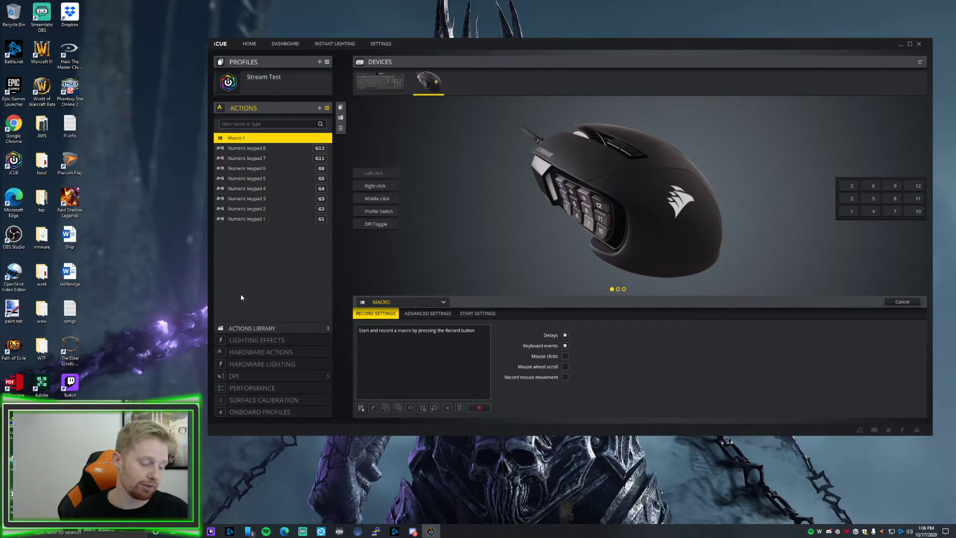
click(630, 154)
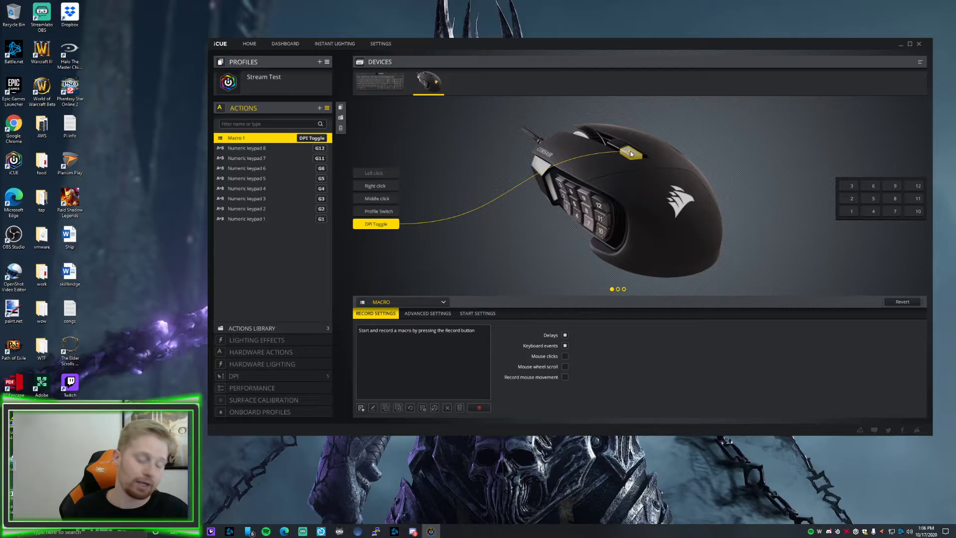
click(431, 304)
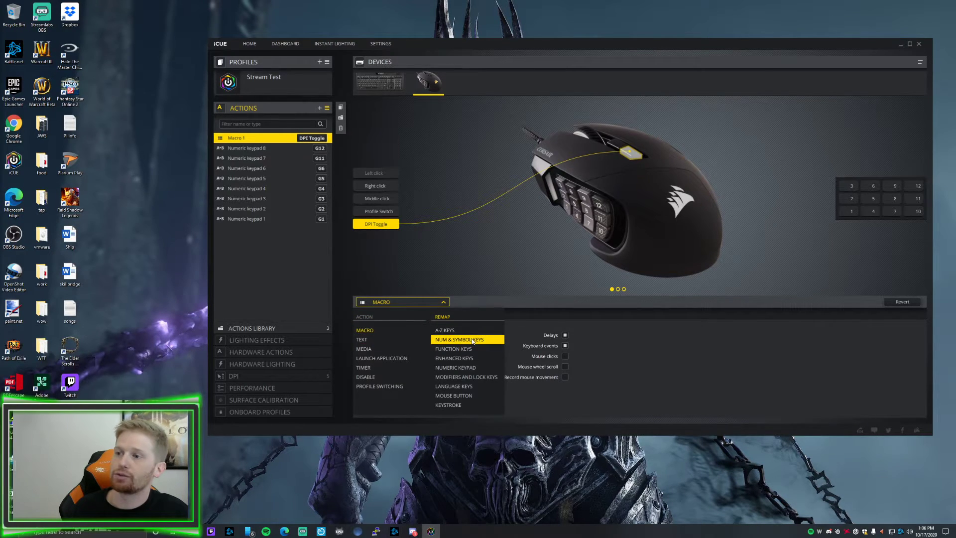
click(451, 395)
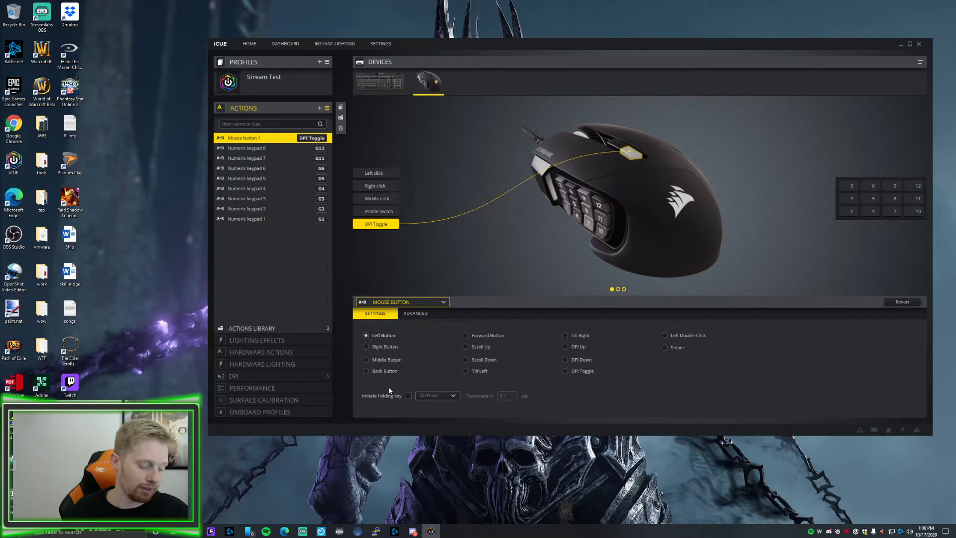
click(384, 371)
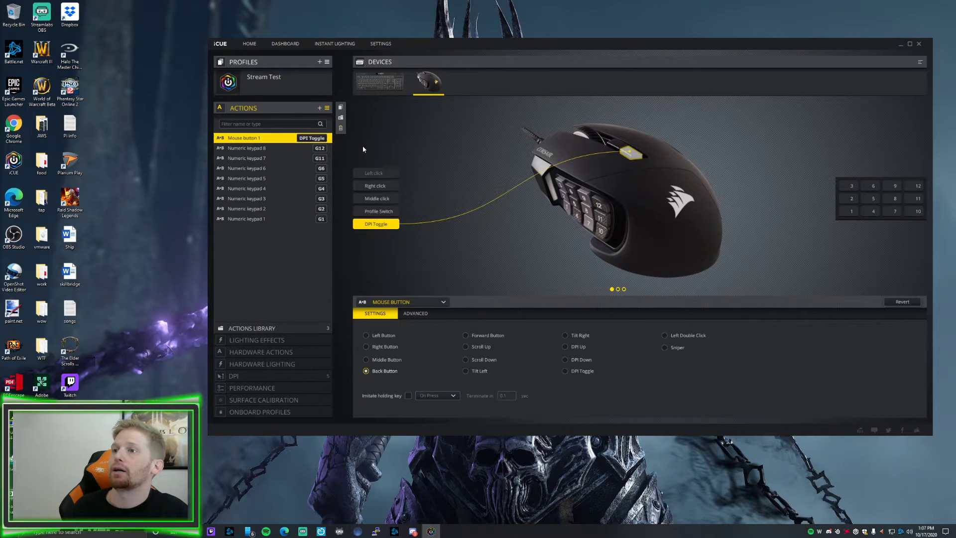
Add an action on the Profile Switch button remapping it to Forward Button.
click(319, 108)
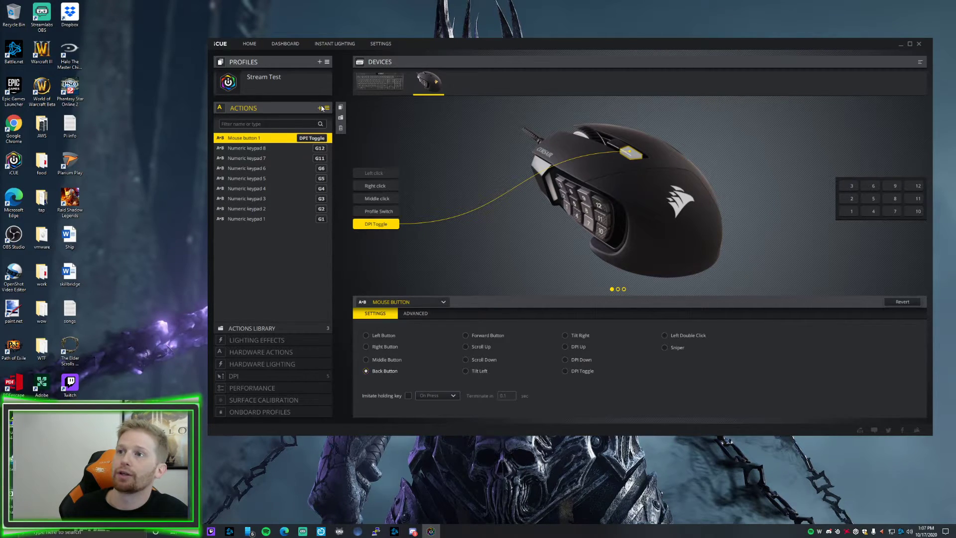
click(616, 145)
click(407, 301)
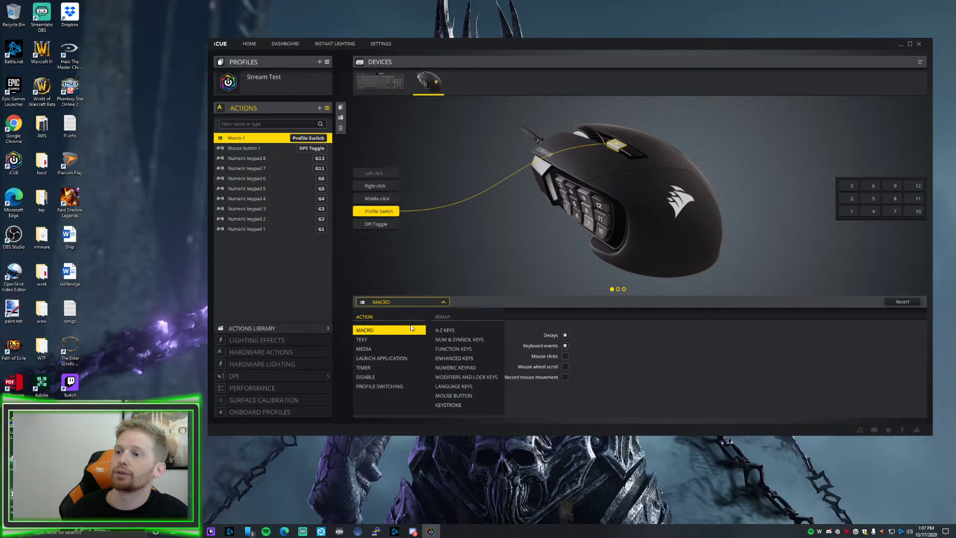
click(455, 394)
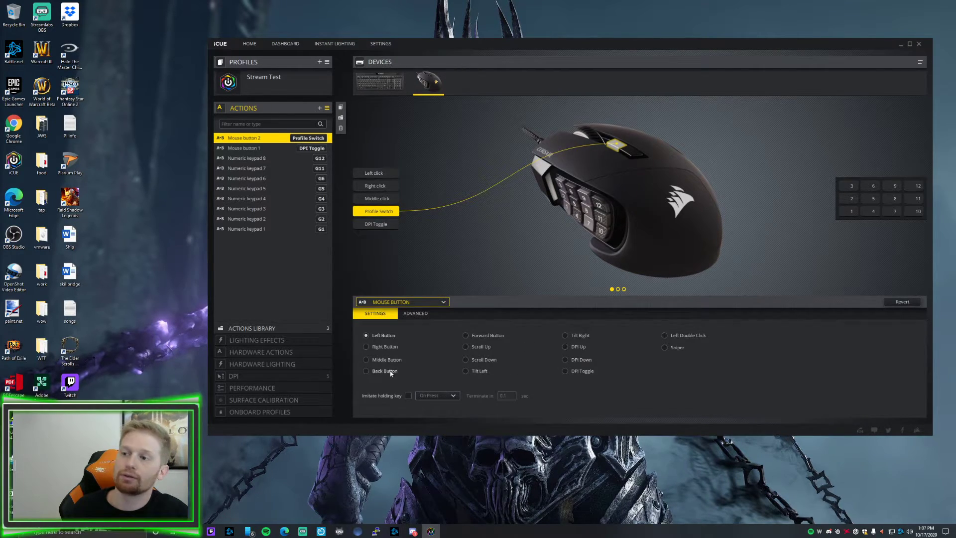
click(466, 336)
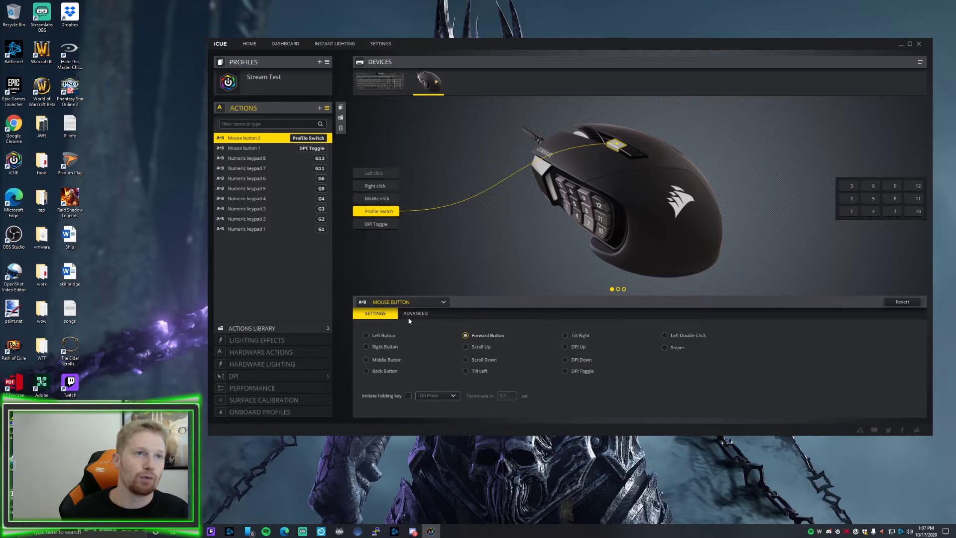
Add an action on the scroll-wheel click remapping it to Middle Button.
click(320, 108)
click(324, 110)
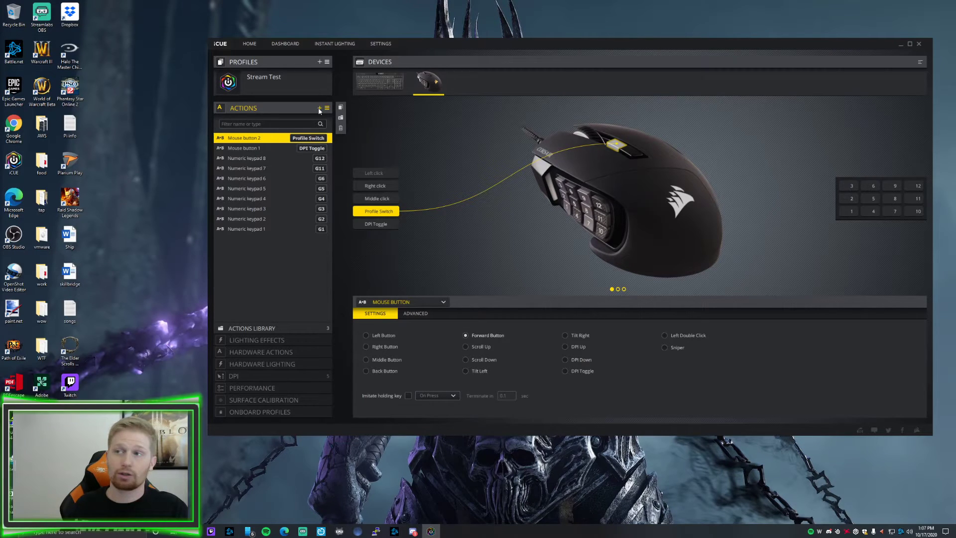
click(319, 108)
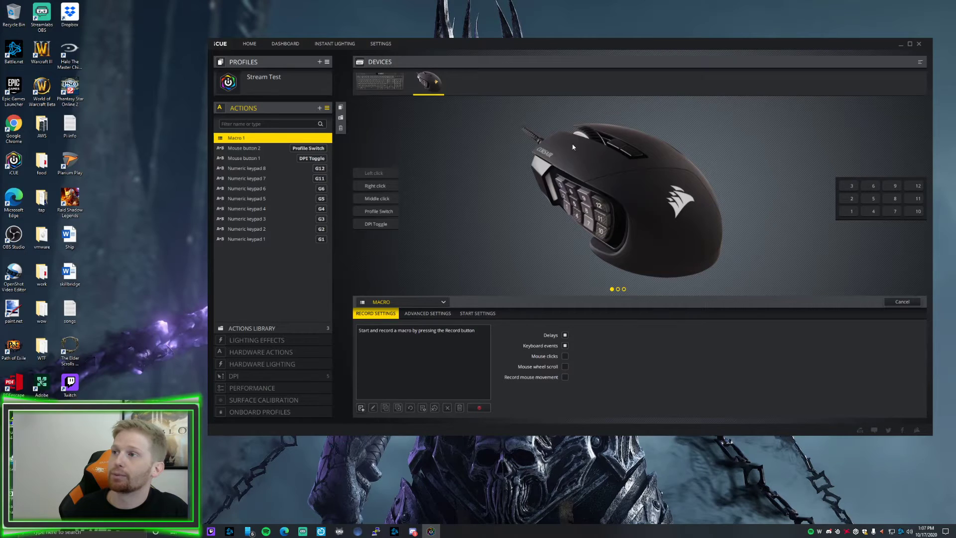
click(587, 137)
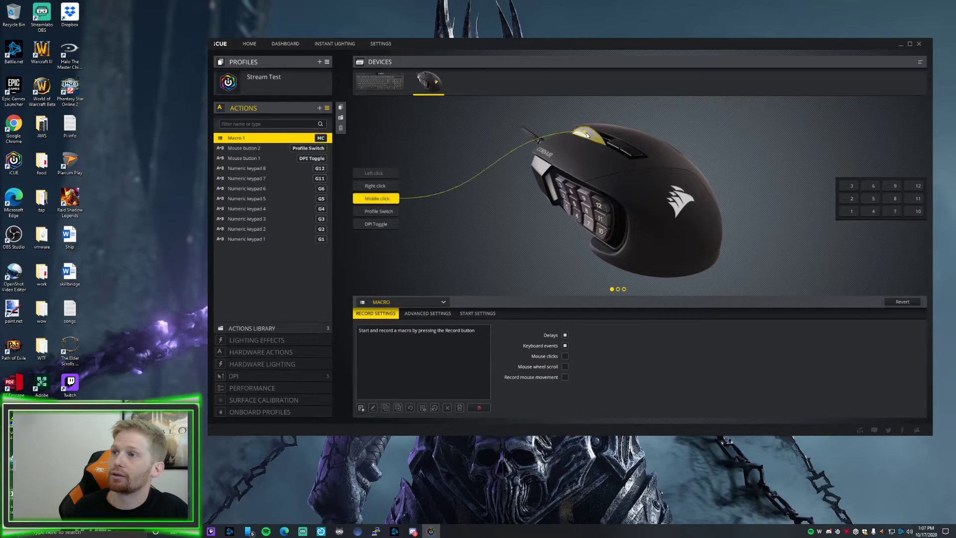
click(413, 303)
click(446, 398)
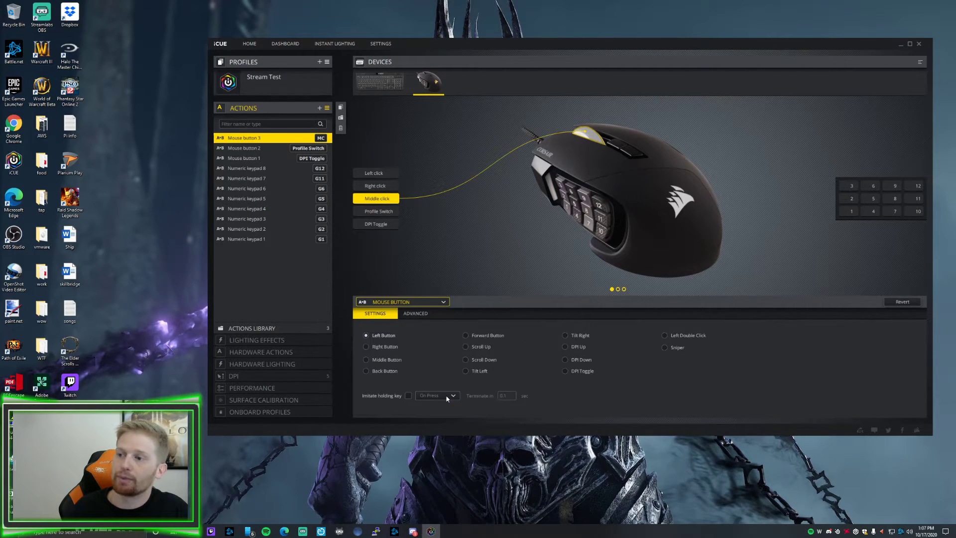
click(393, 360)
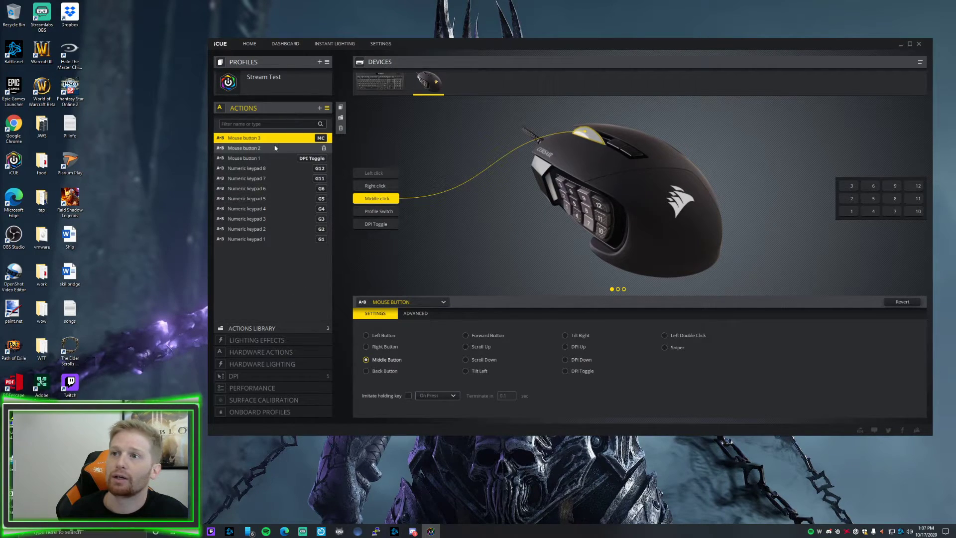
Add a numeric keypad action sending Keypad 7 Home and assign it to side button 7 (G7).
click(319, 108)
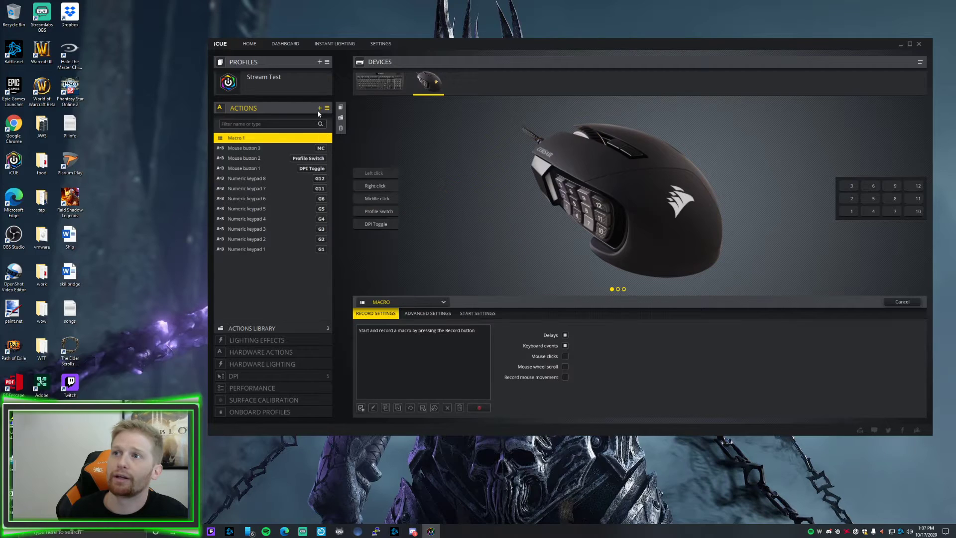
click(431, 301)
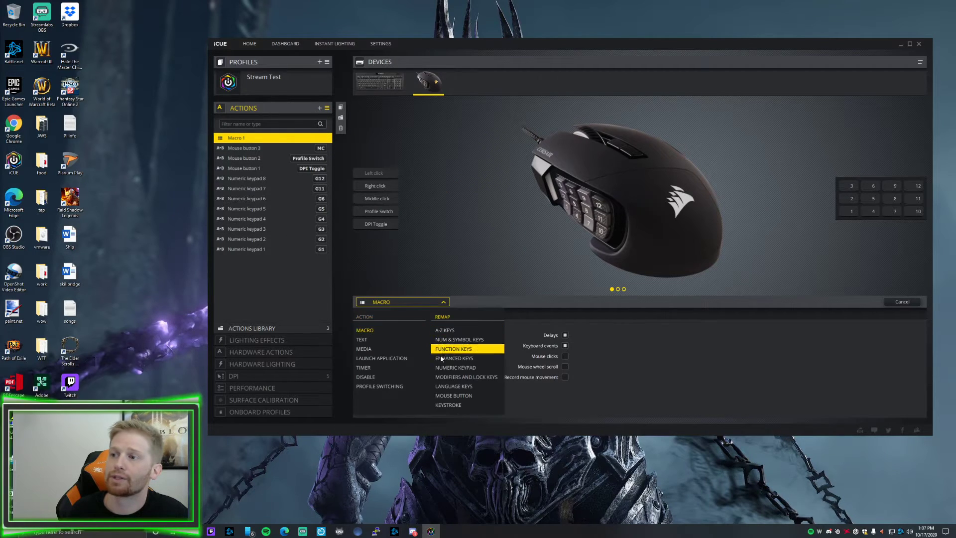
click(456, 368)
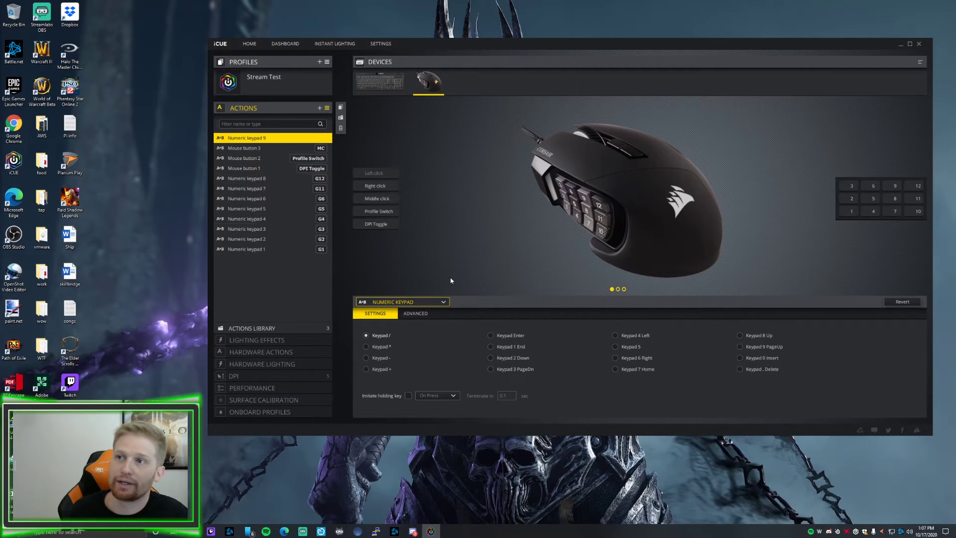
click(626, 365)
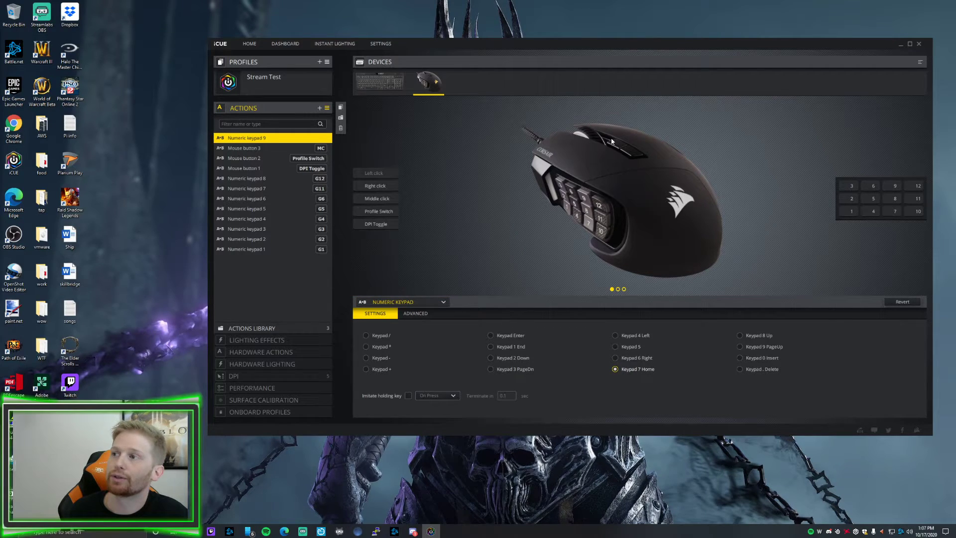
click(623, 289)
click(660, 248)
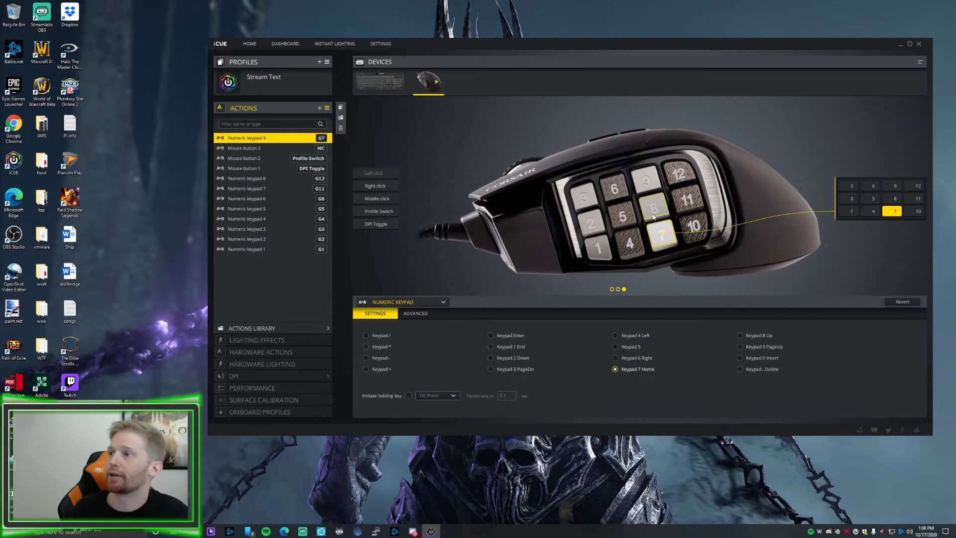
click(618, 289)
click(624, 290)
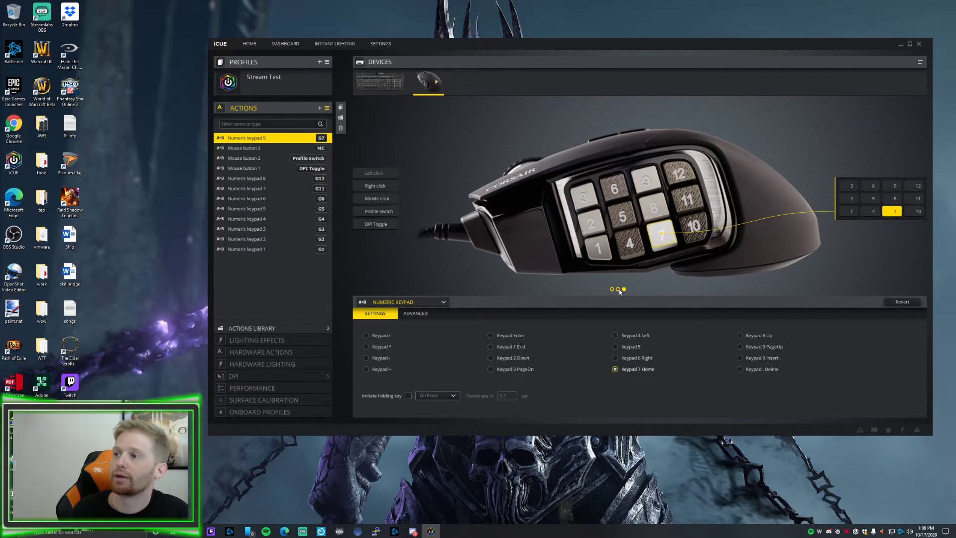
click(612, 289)
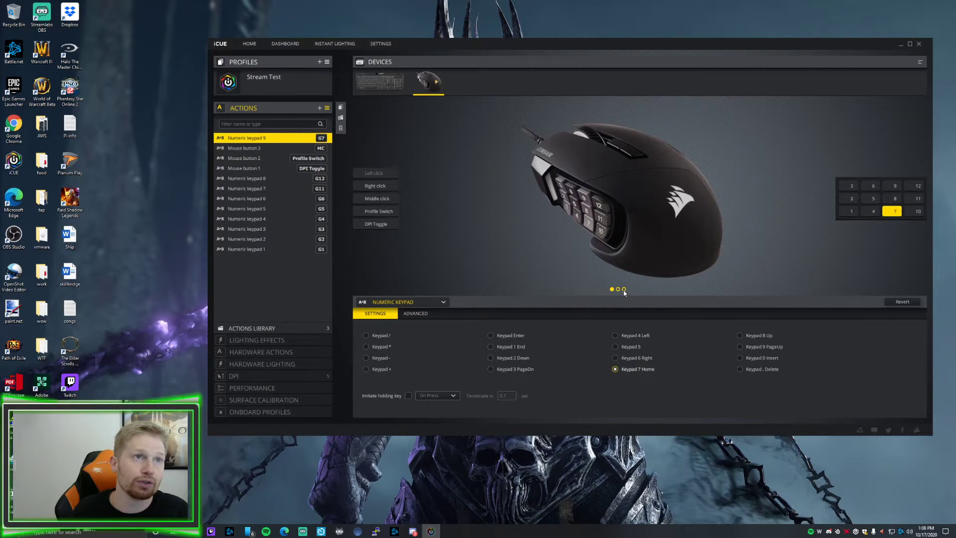
click(623, 289)
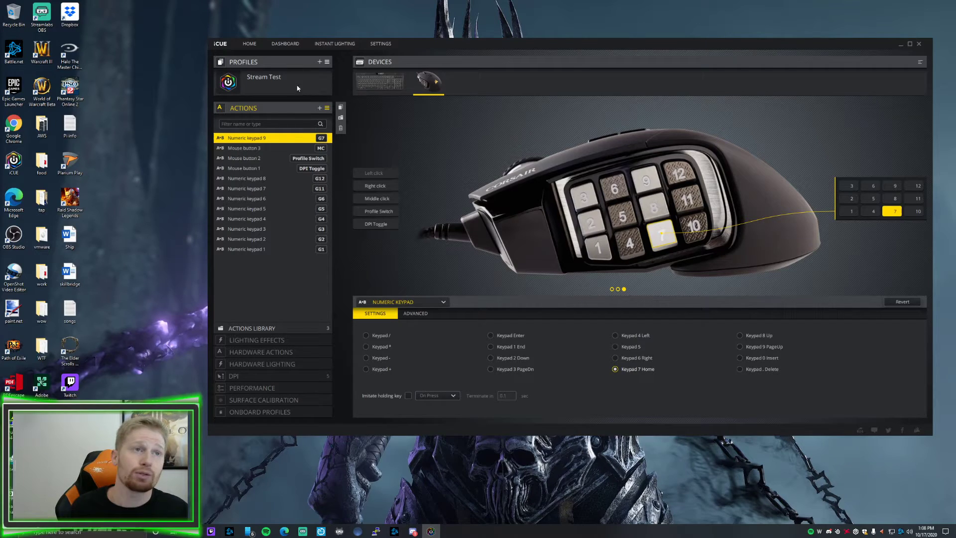
Save the action and open the Export options for the Stream Test profile.
click(340, 118)
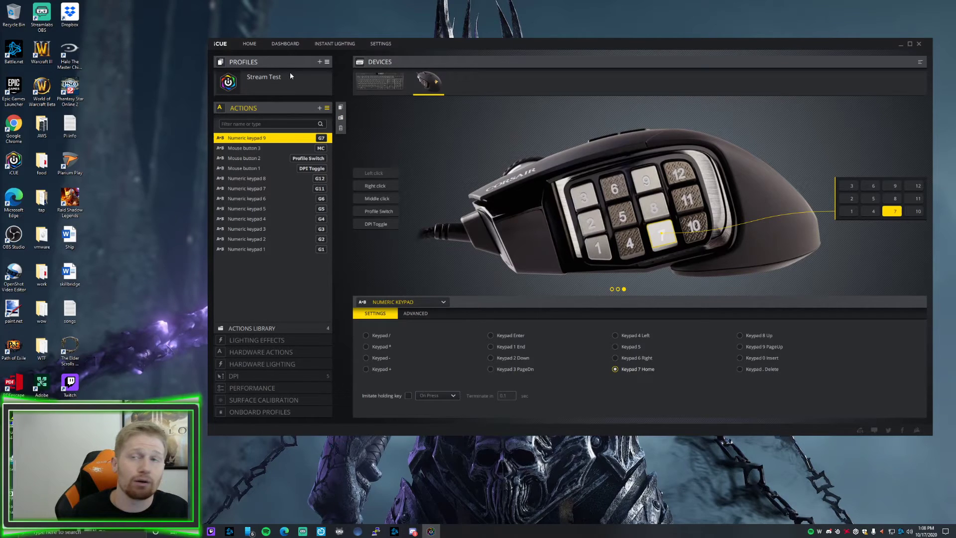
click(260, 64)
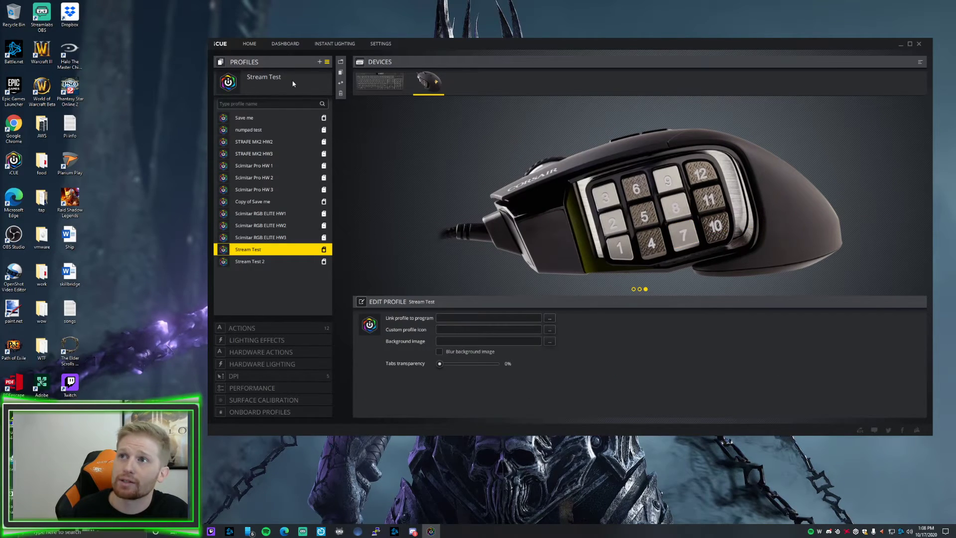
click(343, 83)
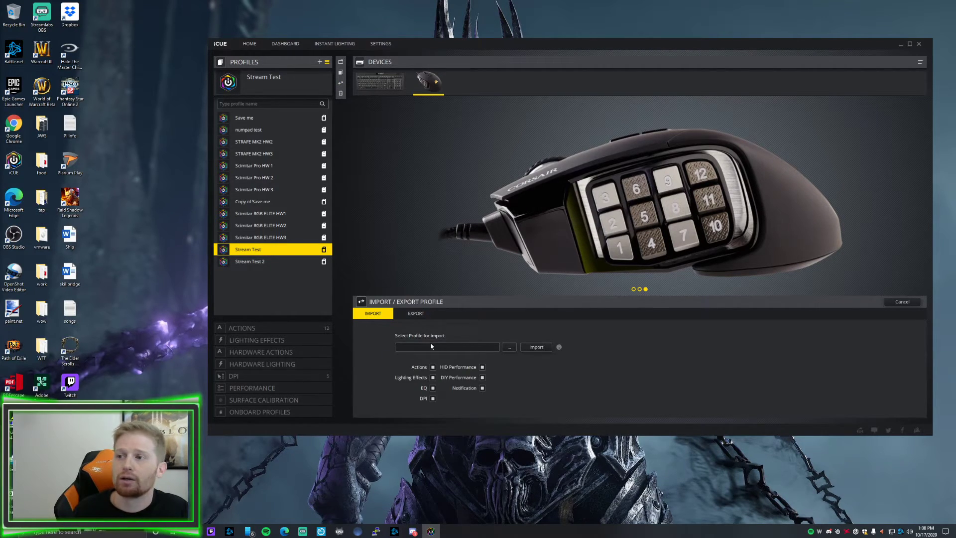
click(415, 315)
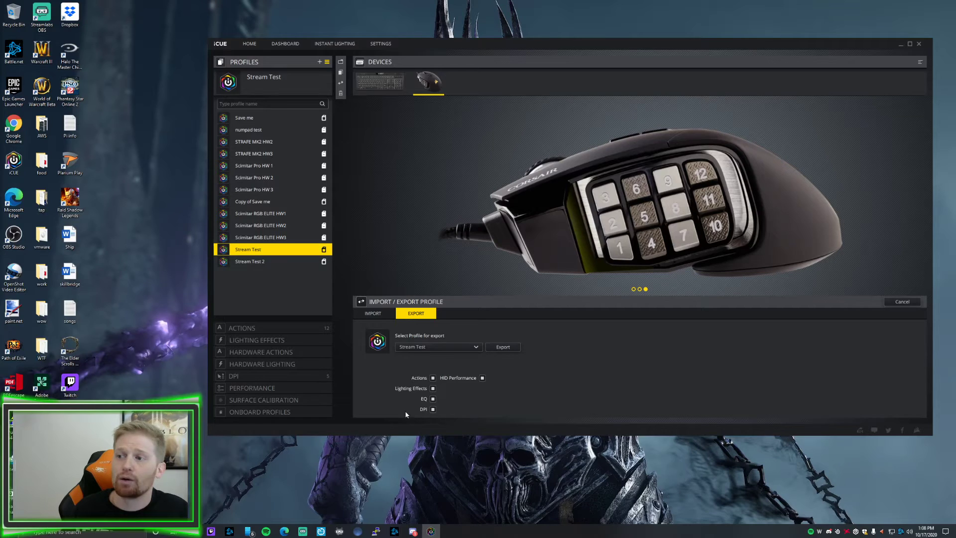
Exclude lighting, EQ, DPI and HID performance so only Actions are exported.
click(432, 387)
click(433, 398)
click(432, 409)
click(482, 377)
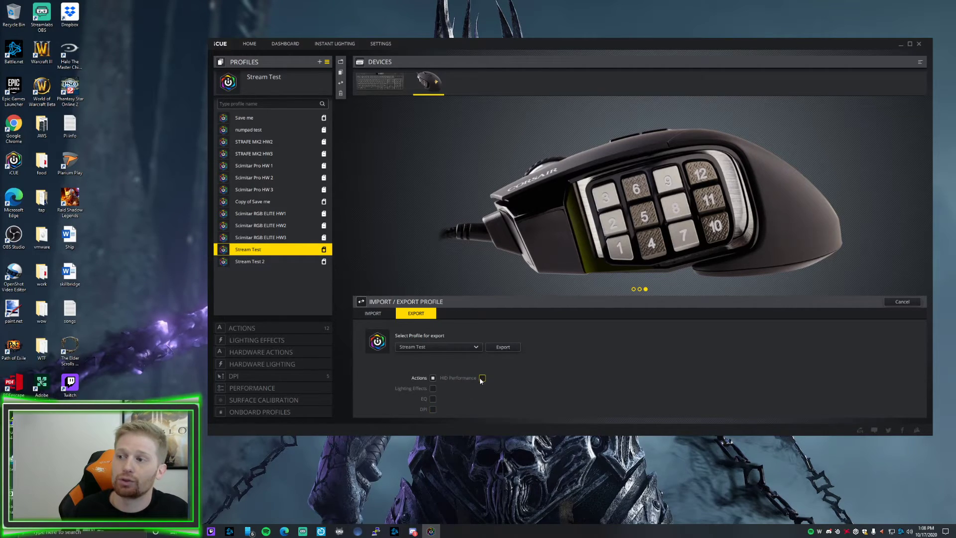
click(433, 408)
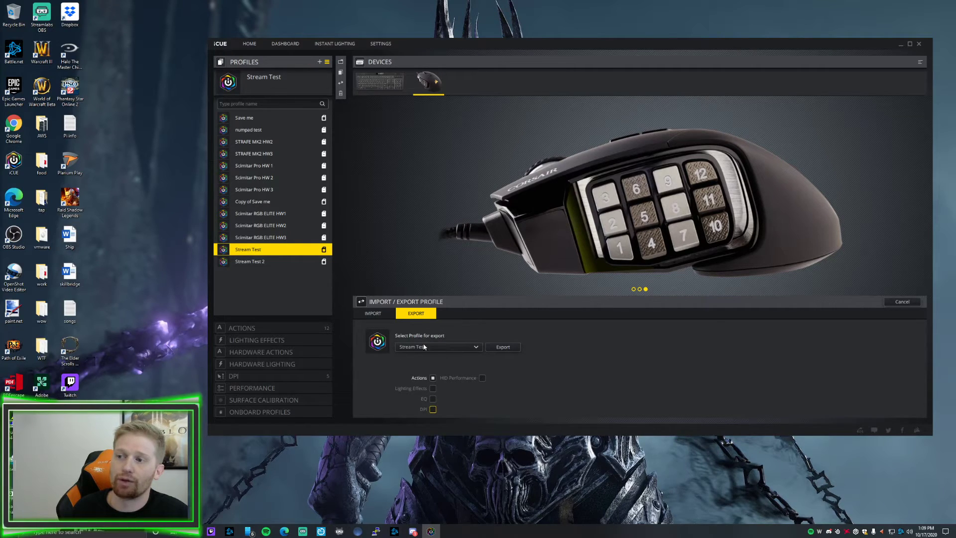
Export the Stream Test profile's actions to the Desktop as 'numpad stream' and reopen its settings.
click(503, 347)
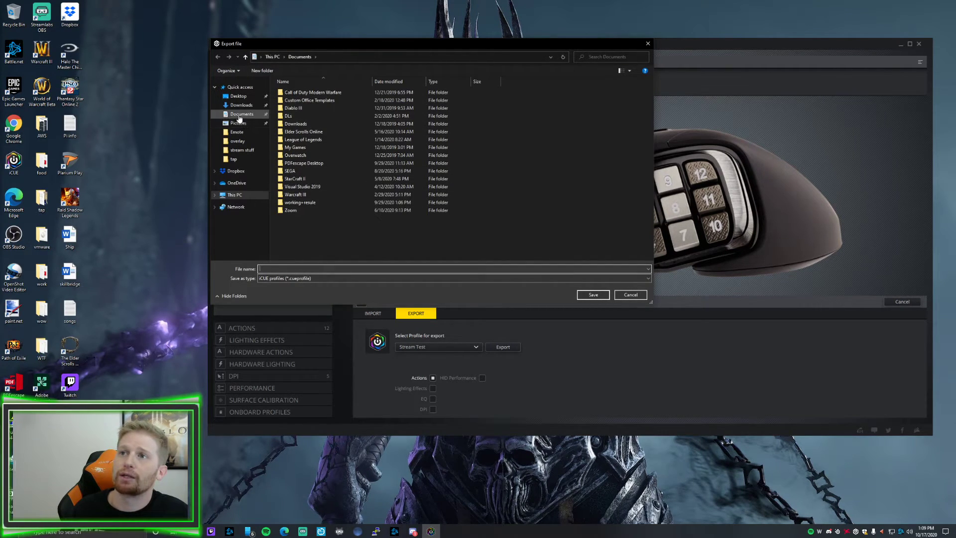
click(238, 96)
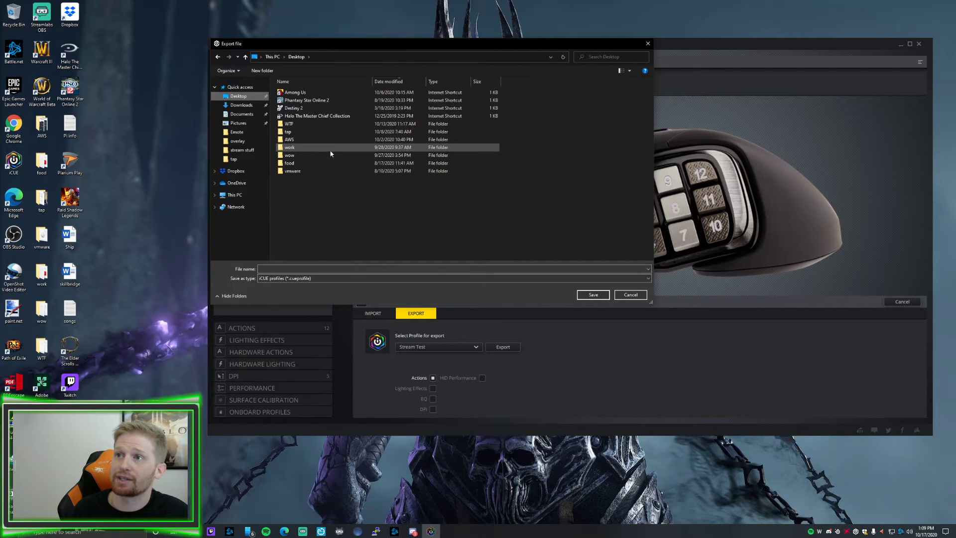
click(326, 268)
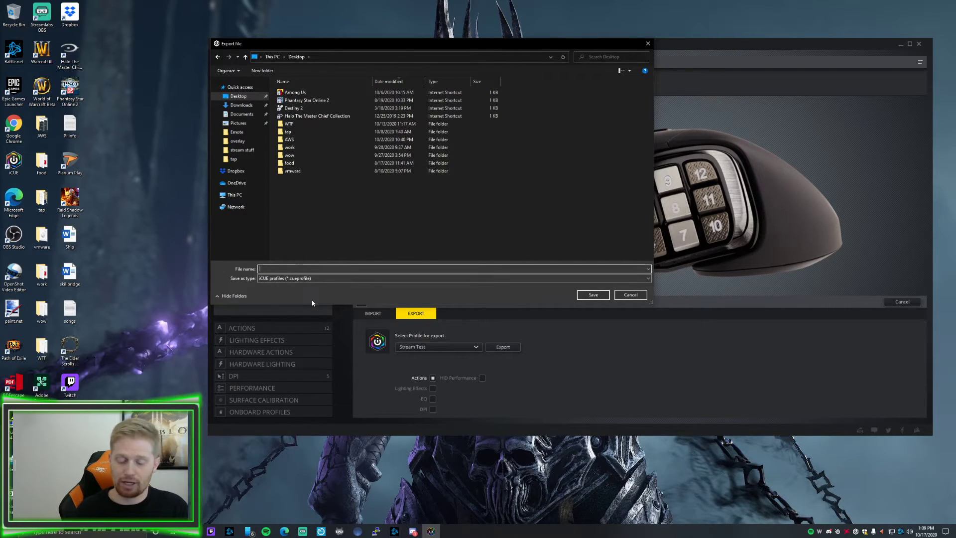
text(numpad)
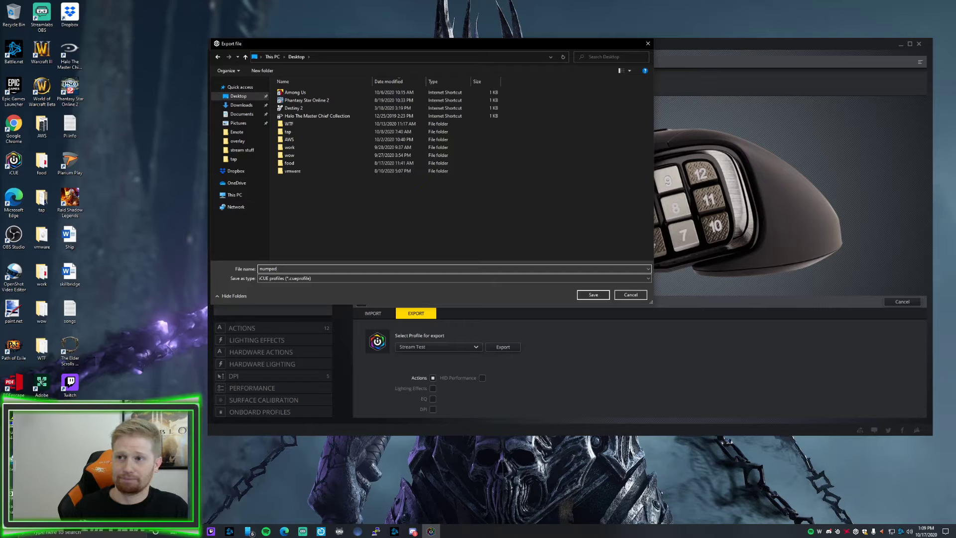
text( stream)
key(Return)
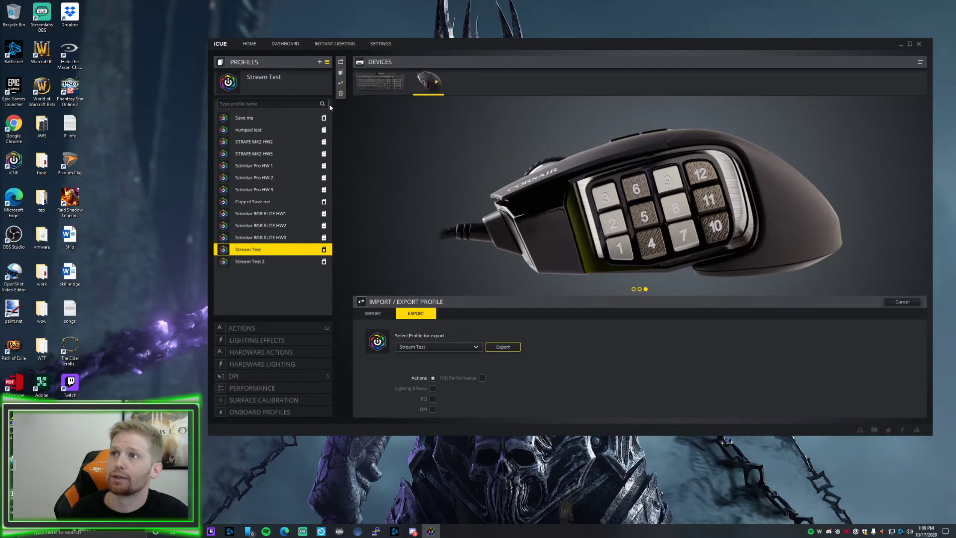
click(276, 83)
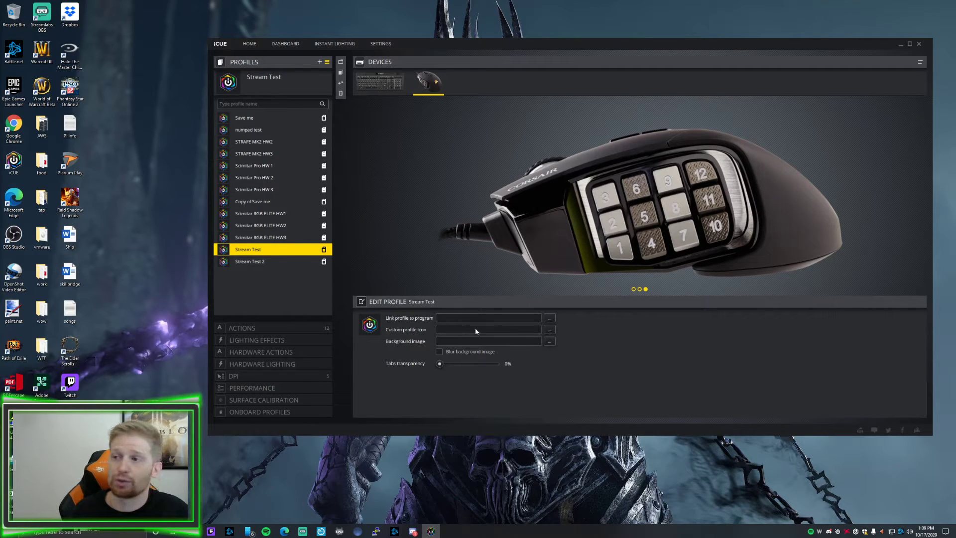
Link the Stream Test profile to F:\Gamers\Prog_Files\Diablo III\Diablo III.exe.
click(549, 317)
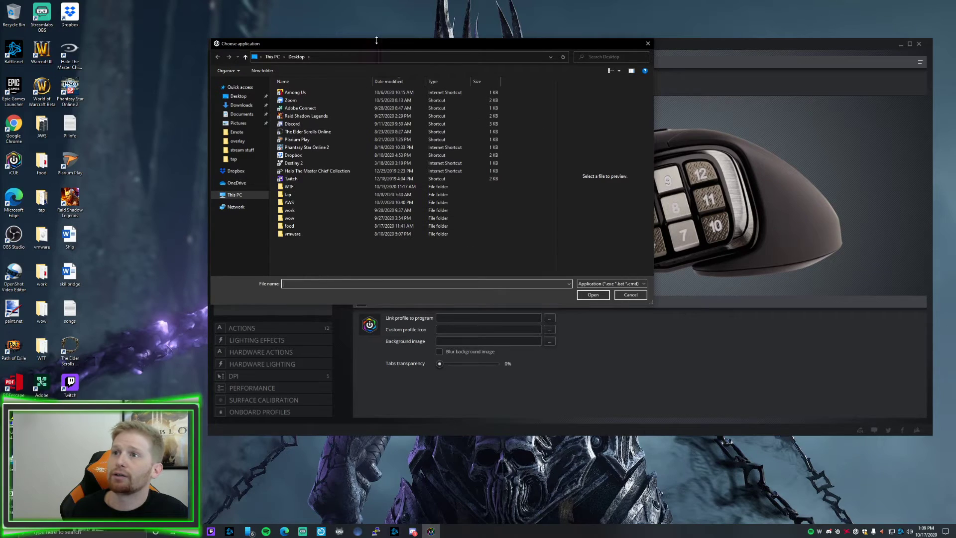
click(649, 42)
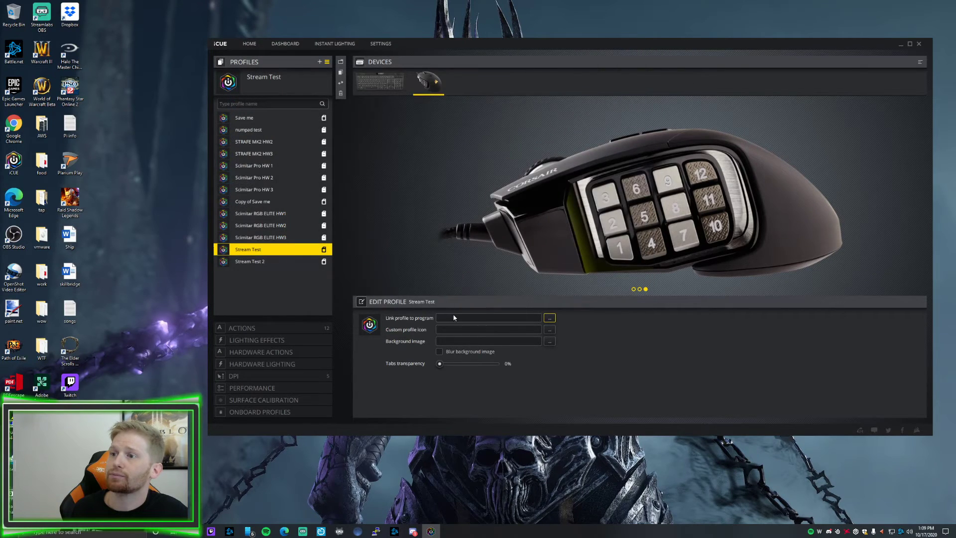
text(wow)
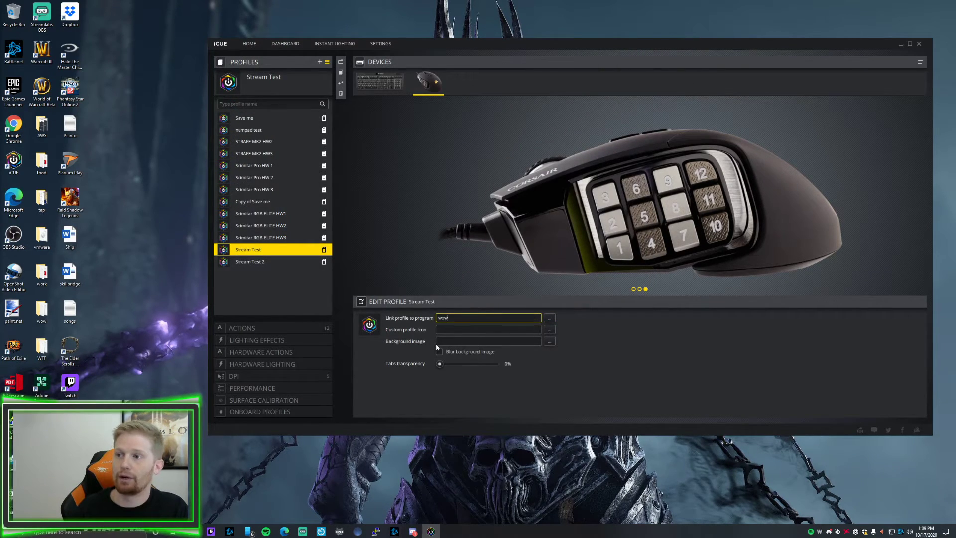
text(.)
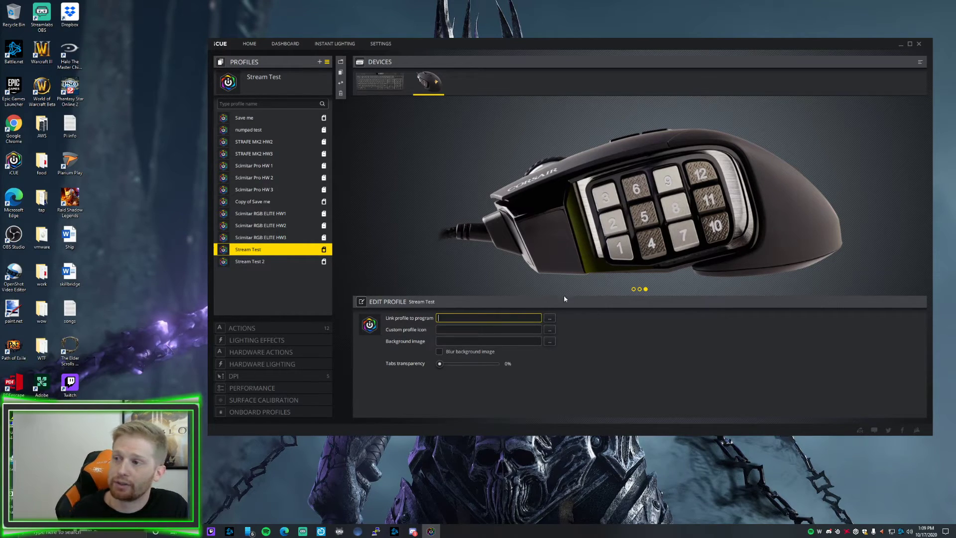
click(549, 319)
click(235, 195)
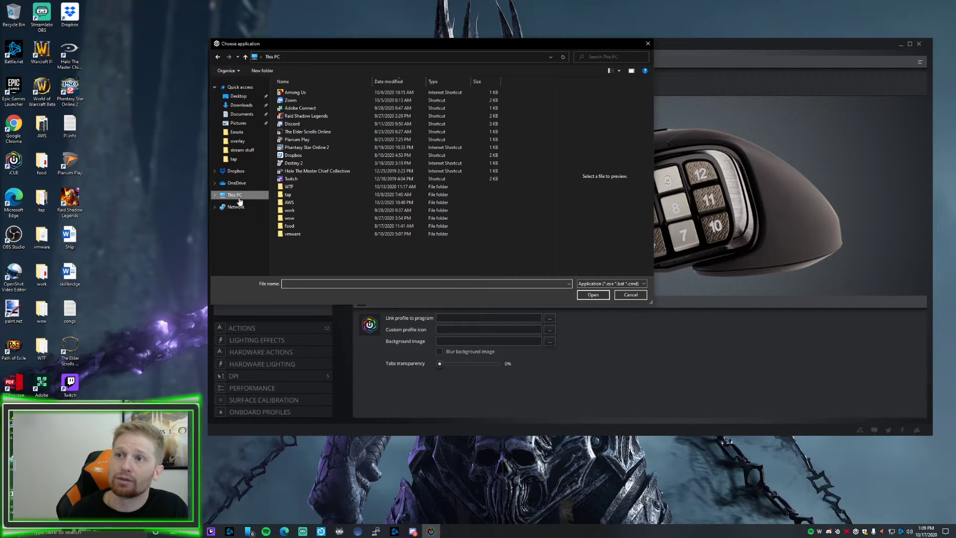
double_click(401, 212)
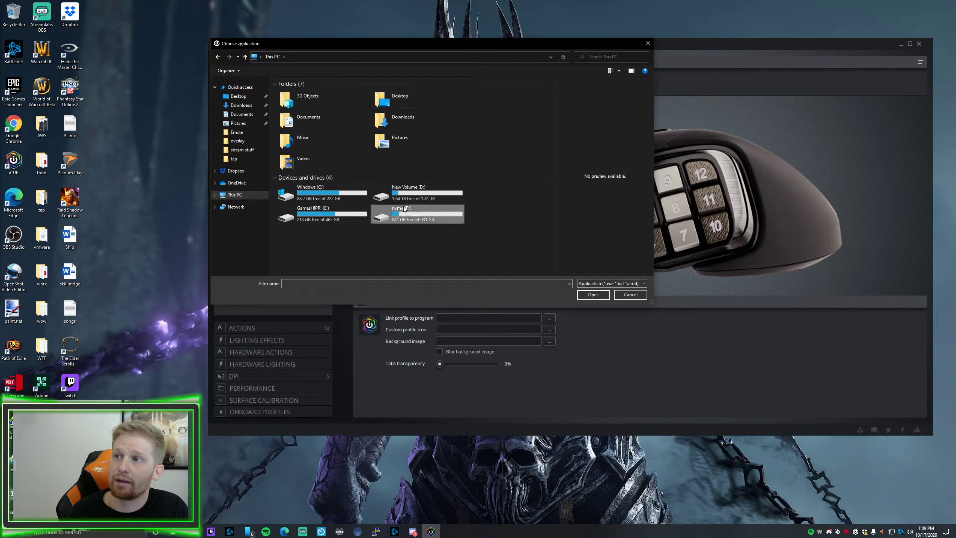
double_click(297, 94)
double_click(294, 93)
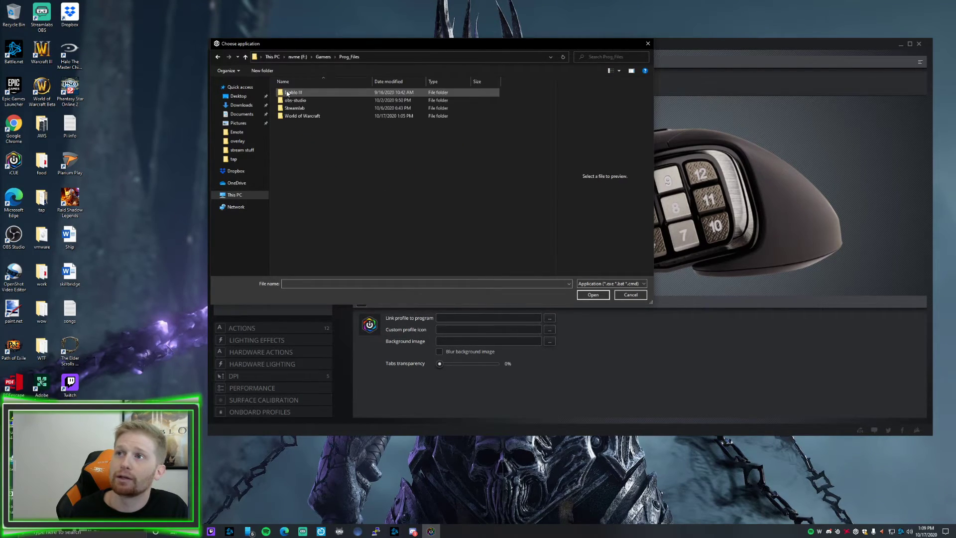
double_click(293, 92)
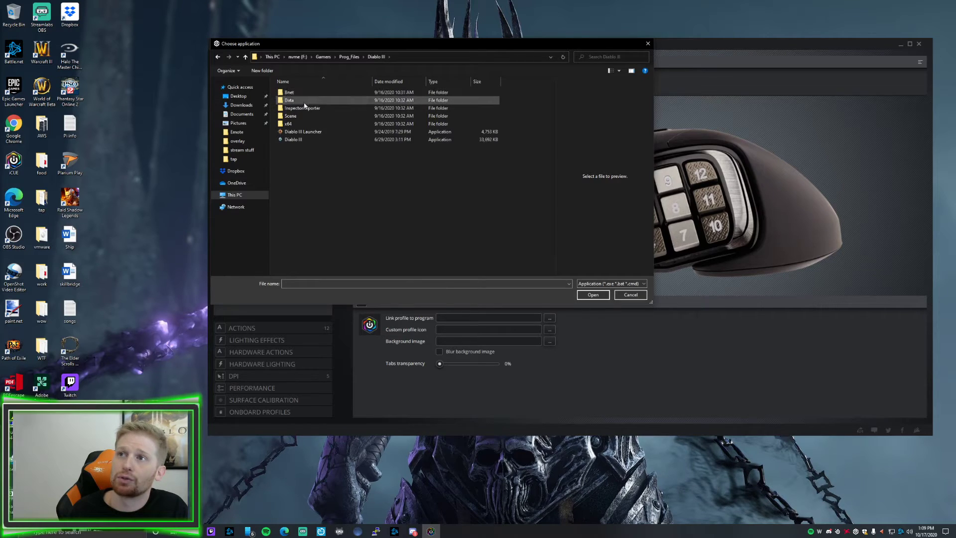
click(293, 140)
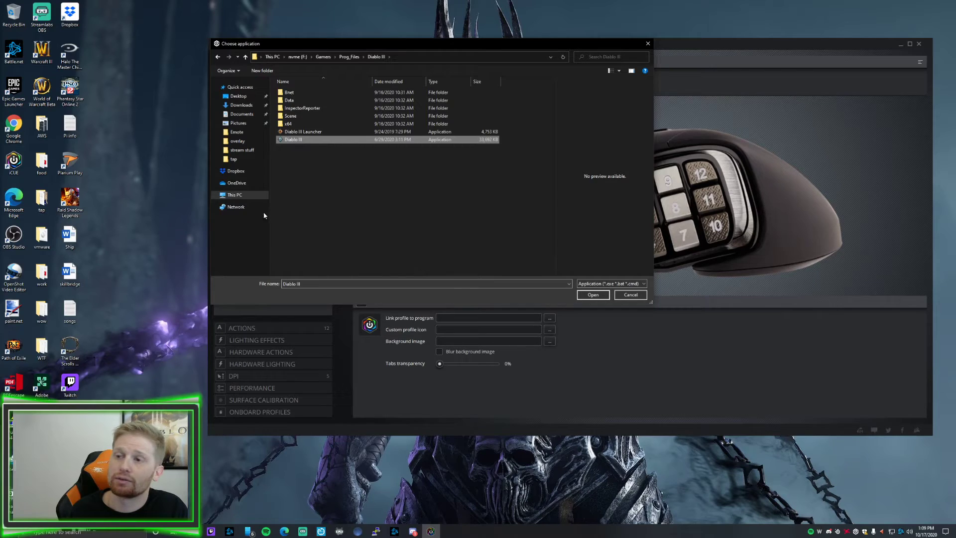
click(590, 295)
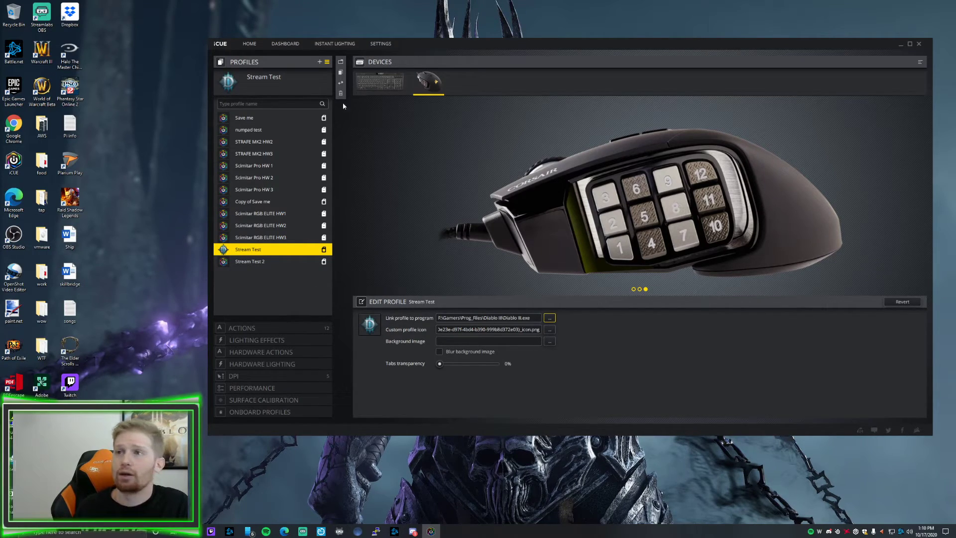
Select the Save me profile, expand its actions, and inspect the numeric keypad 4 and 1 remaps.
click(252, 122)
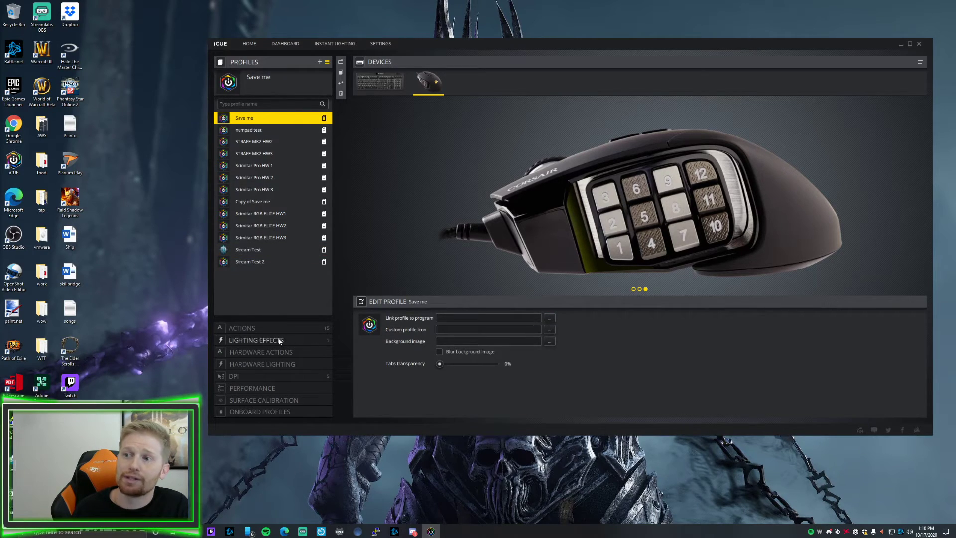
click(241, 328)
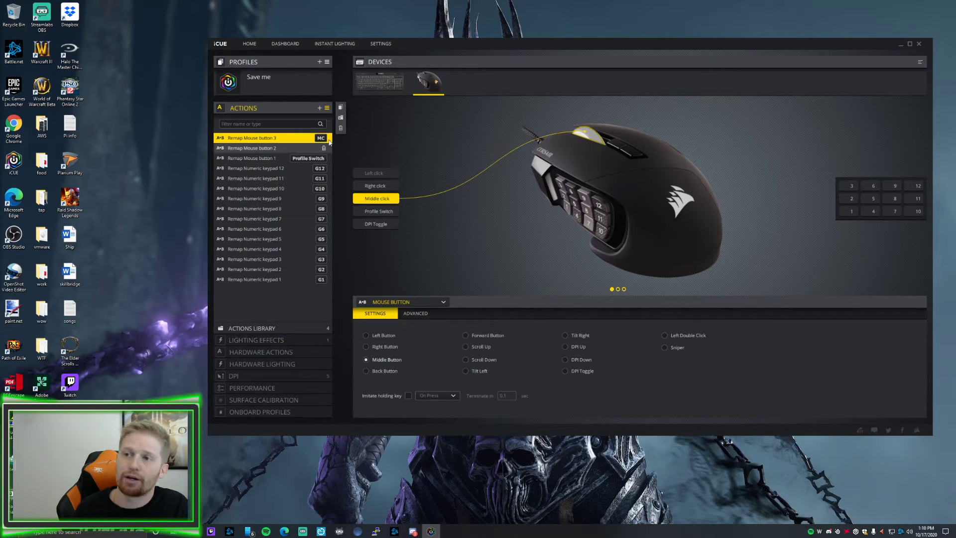
click(263, 272)
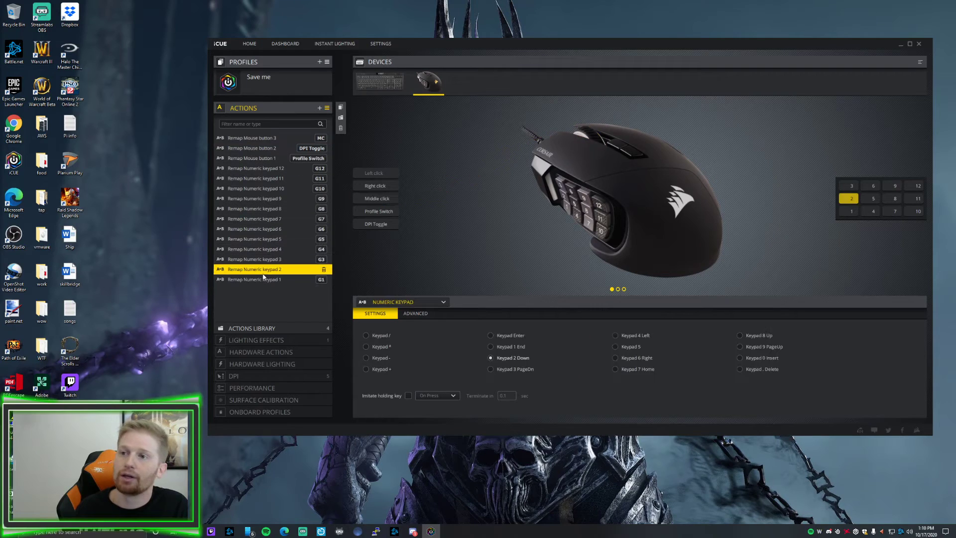
click(259, 249)
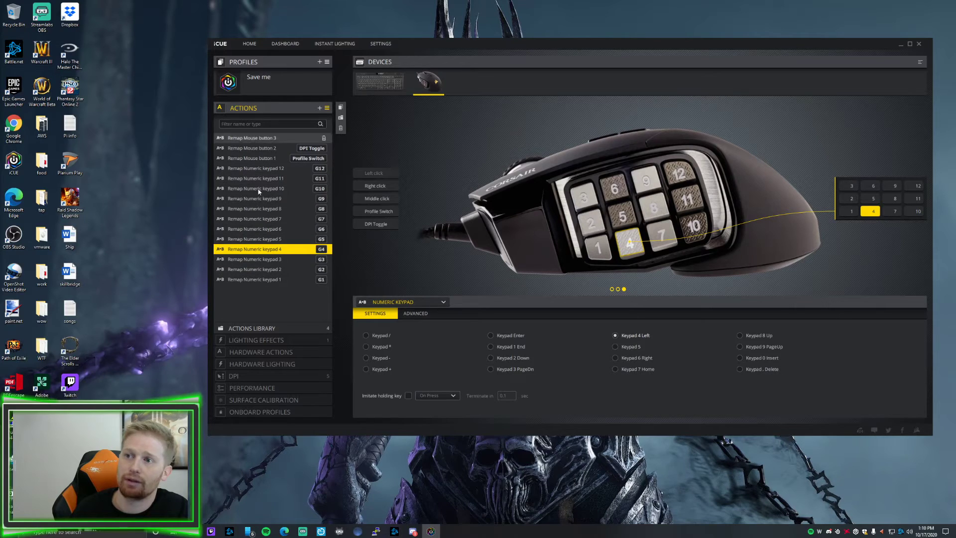
click(248, 280)
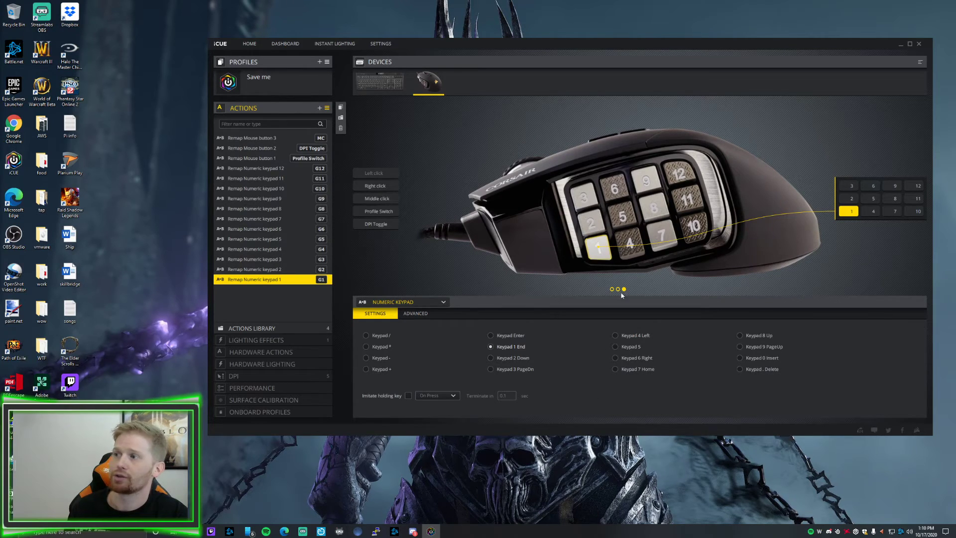
Assign the Remap Numeric keypad 2 action to side key G2, keeping keypad 1 on G1.
click(593, 229)
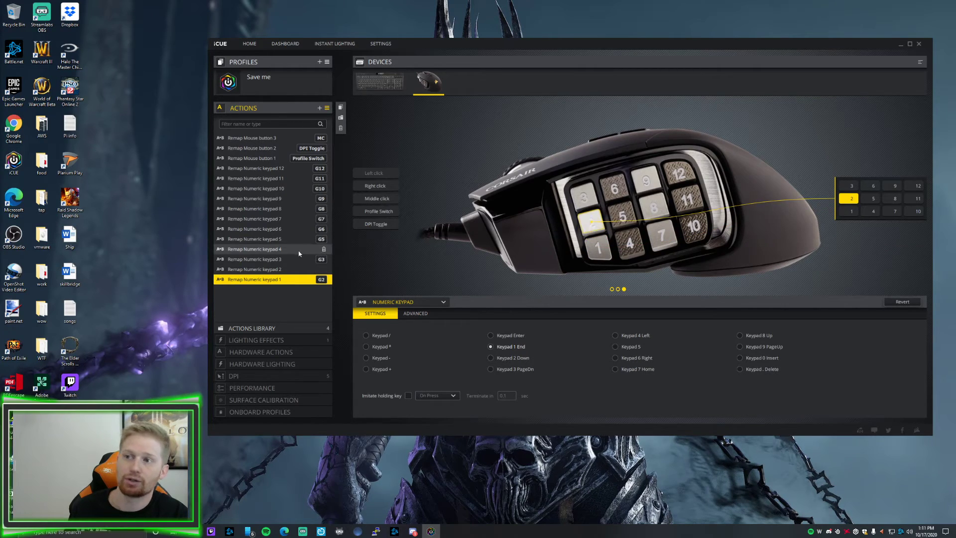
click(905, 302)
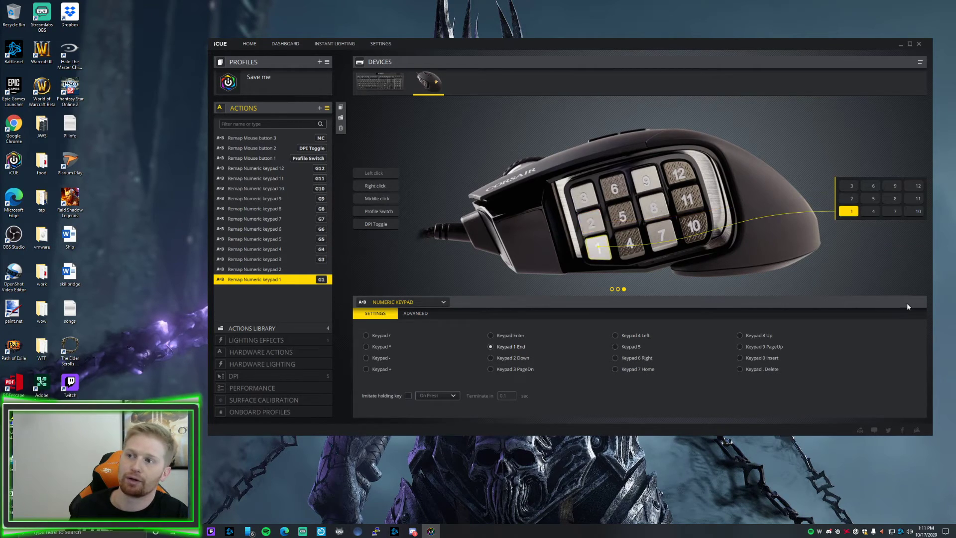
click(277, 269)
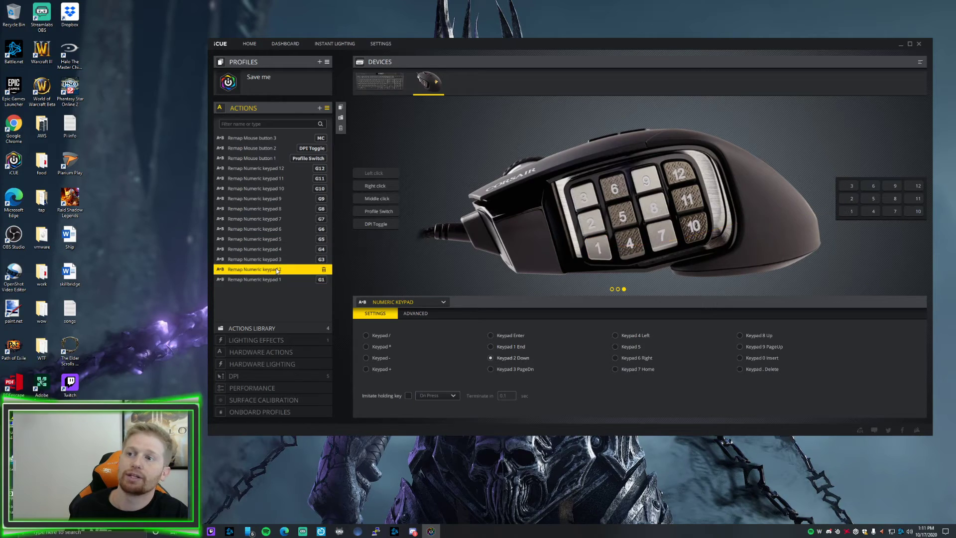
click(593, 214)
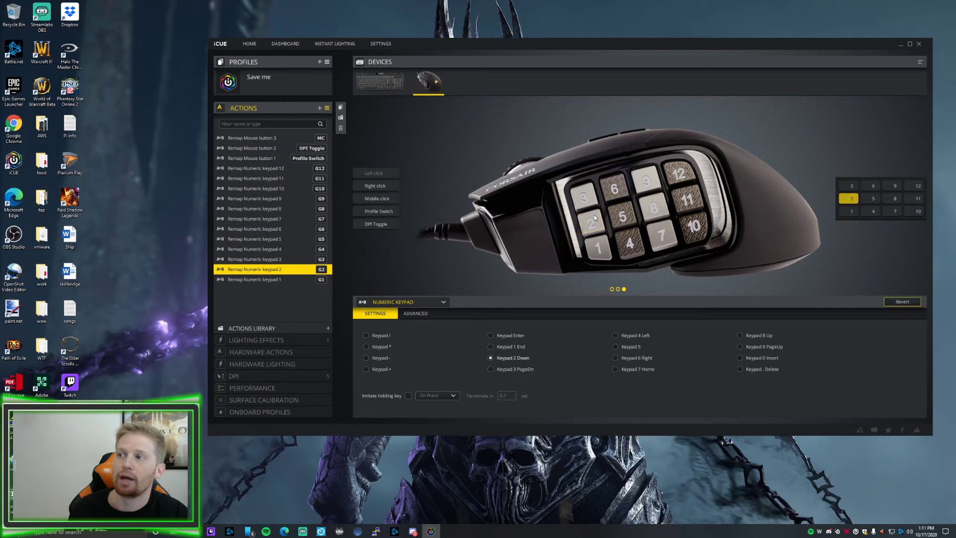